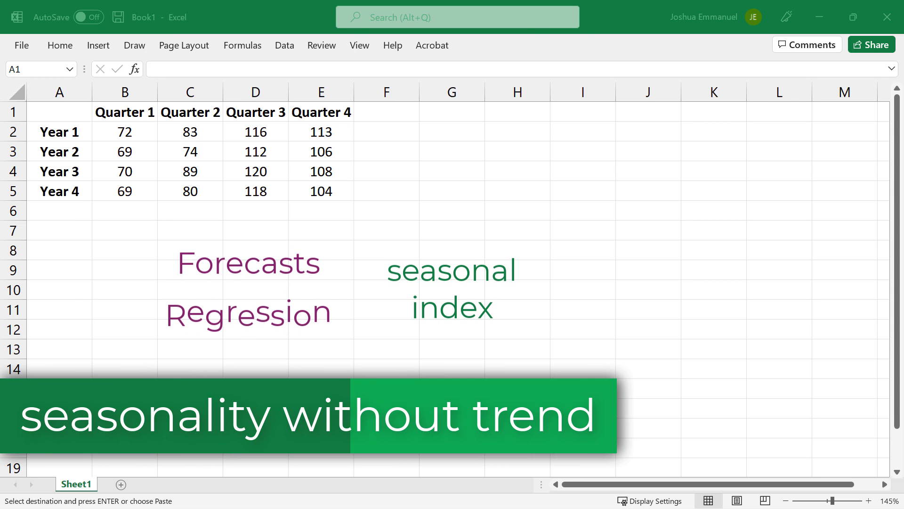
- Copy the sales table A1:E5, paste it transposed at G1, and reselect the original range
{"action": "left_click", "coordinate": [51, 109]}
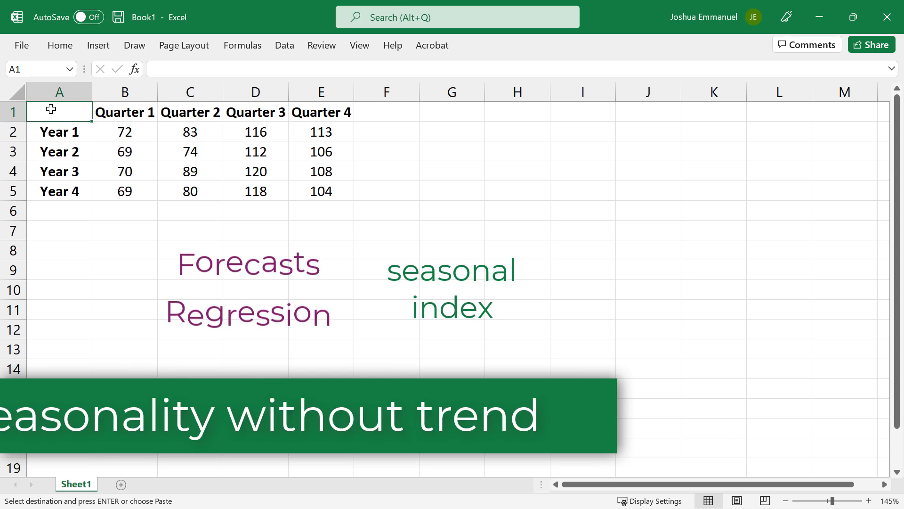
{"action": "left_click_drag", "start_coordinate": [89, 113], "coordinate": [324, 190]}
{"action": "key", "text": "ctrl+c"}
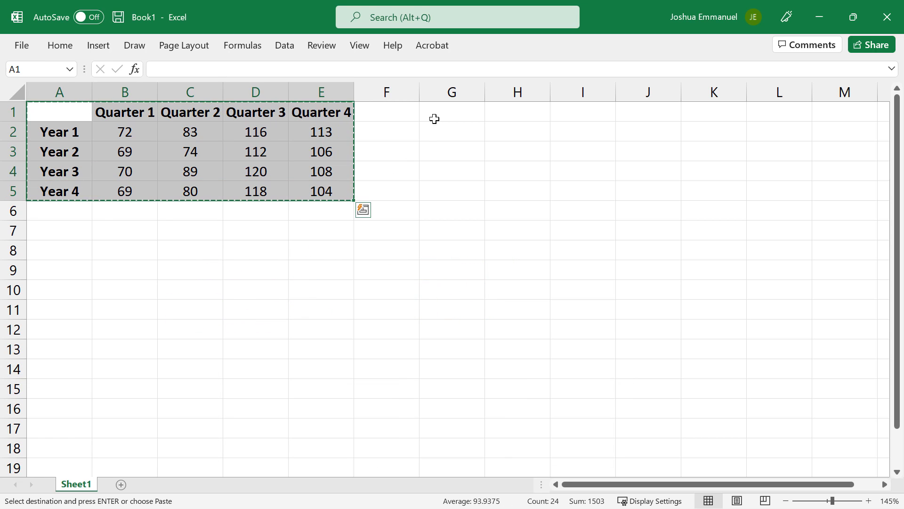
{"action": "left_click", "coordinate": [453, 108]}
{"action": "right_click", "coordinate": [467, 112]}
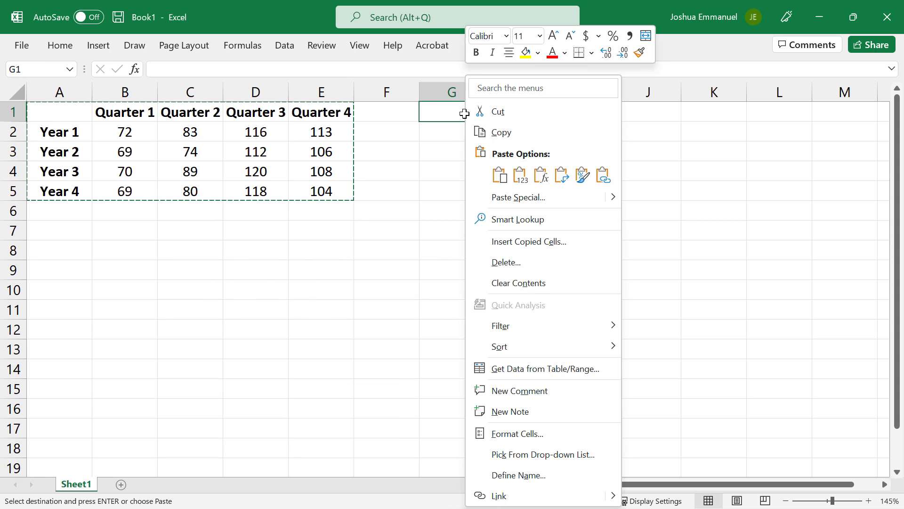
{"action": "left_click", "coordinate": [562, 175]}
{"action": "left_click_drag", "start_coordinate": [322, 113], "coordinate": [52, 191]}
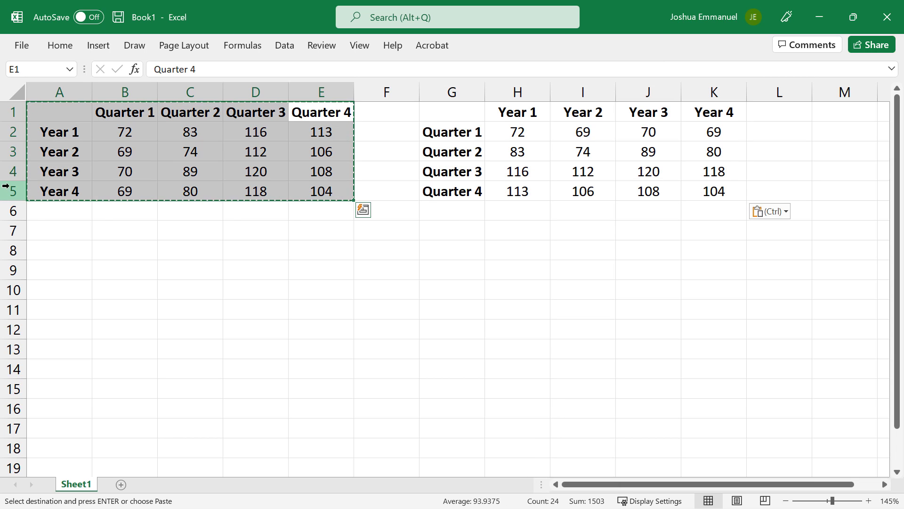
- Clear the original table, add a Year heading in A2 and enter 1 in A3
{"action": "key", "text": "Delete"}
{"action": "left_click", "coordinate": [66, 141]}
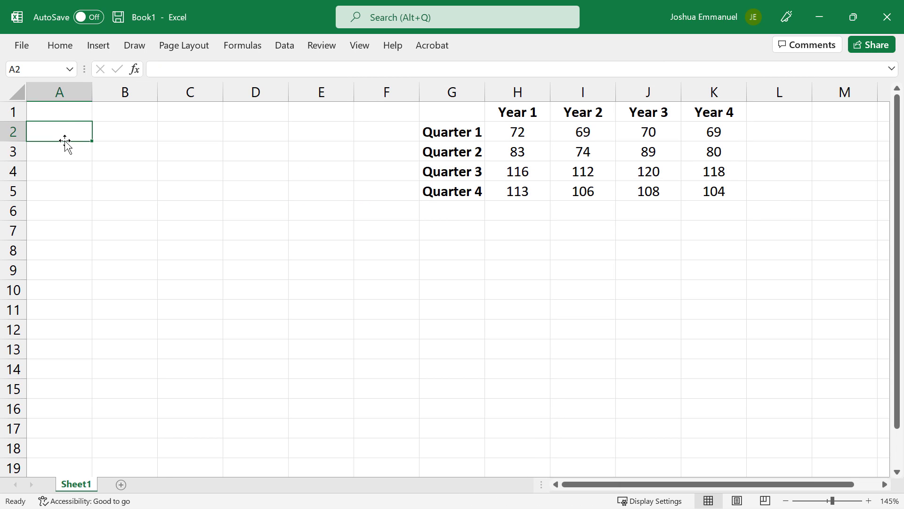
{"action": "type", "text": "Year"}
{"action": "key", "text": "Return"}
{"action": "type", "text": "1"}
- Add a Quarter heading in B2 and list quarters 1–4 below with =SEQUENCE(4)
{"action": "left_click", "coordinate": [105, 125]}
{"action": "type", "text": "Q"}
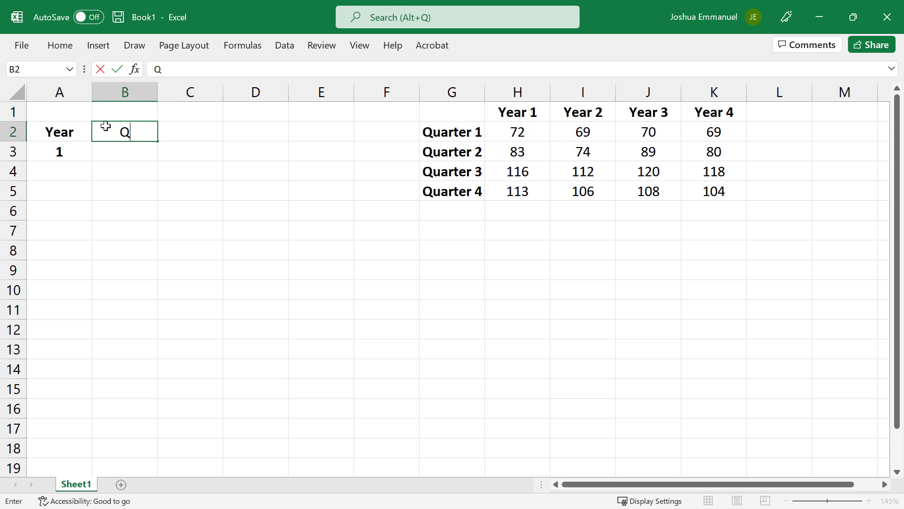
{"action": "type", "text": "uarter"}
{"action": "key", "text": "Return"}
{"action": "type", "text": "=seq"}
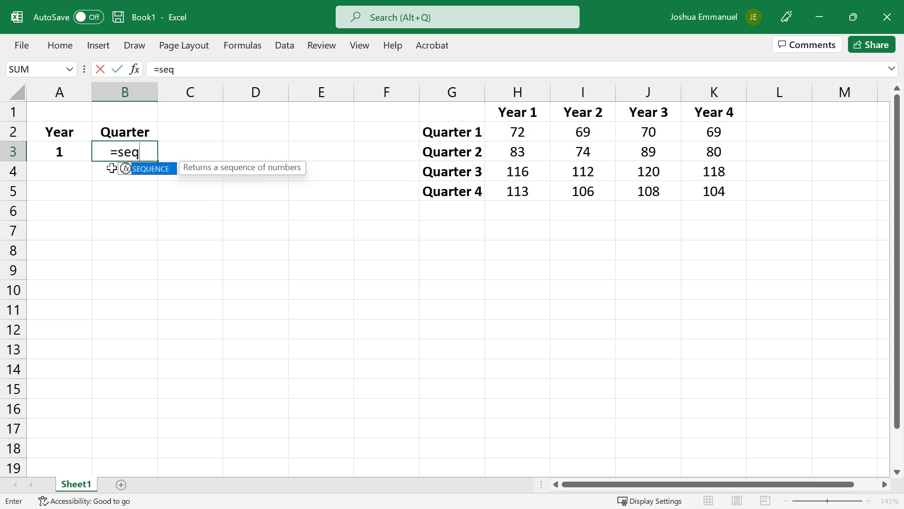
{"action": "key", "text": "Tab"}
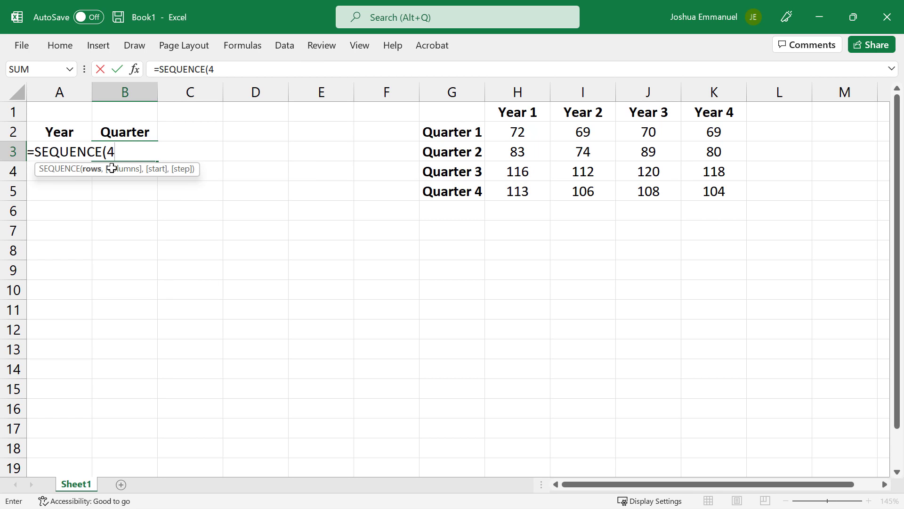
{"action": "left_click", "coordinate": [144, 216]}
- Copy the year-and-quarter block A3:B6 down into A7:B18 for the remaining years
{"action": "left_click_drag", "start_coordinate": [141, 212], "coordinate": [65, 154]}
{"action": "key", "text": "ctrl+c"}
{"action": "left_click_drag", "start_coordinate": [58, 231], "coordinate": [142, 449]}
{"action": "key", "text": "ctrl+v"}
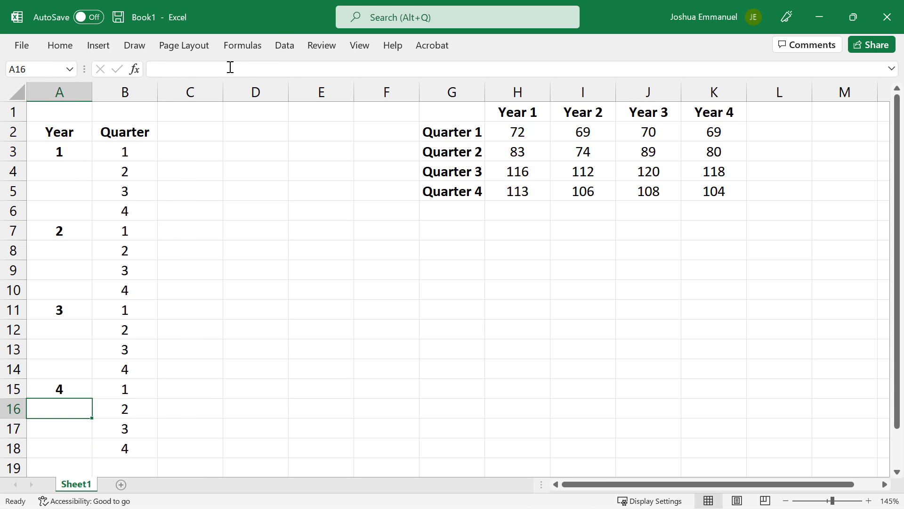
- Add a Sales heading in C2 and move Year 1 and Year 2 sales into C3:C10
{"action": "left_click", "coordinate": [183, 124]}
{"action": "type", "text": "Sales"}
{"action": "key", "text": "Return"}
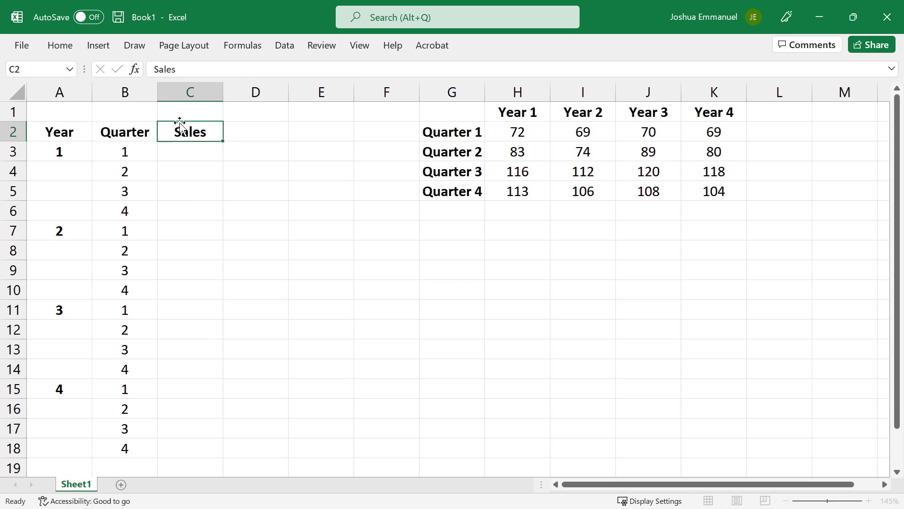
{"action": "left_click_drag", "start_coordinate": [518, 131], "coordinate": [518, 191]}
{"action": "left_click_drag", "start_coordinate": [549, 151], "coordinate": [222, 171]}
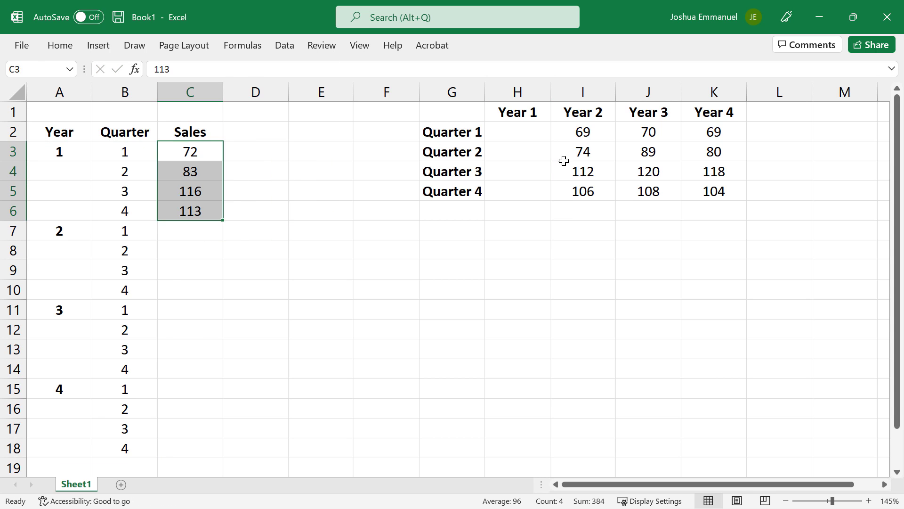
{"action": "left_click_drag", "start_coordinate": [583, 132], "coordinate": [583, 191]}
{"action": "left_click_drag", "start_coordinate": [612, 140], "coordinate": [190, 231]}
{"action": "left_click_drag", "start_coordinate": [649, 131], "coordinate": [649, 192]}
- Move Year 3 and Year 4 sales into C11:C18 and clear the leftover columns G:K
{"action": "left_click_drag", "start_coordinate": [678, 133], "coordinate": [188, 311]}
{"action": "left_click_drag", "start_coordinate": [713, 132], "coordinate": [141, 424]}
{"action": "left_click_drag", "start_coordinate": [453, 92], "coordinate": [714, 92]}
{"action": "key", "text": "Delete"}
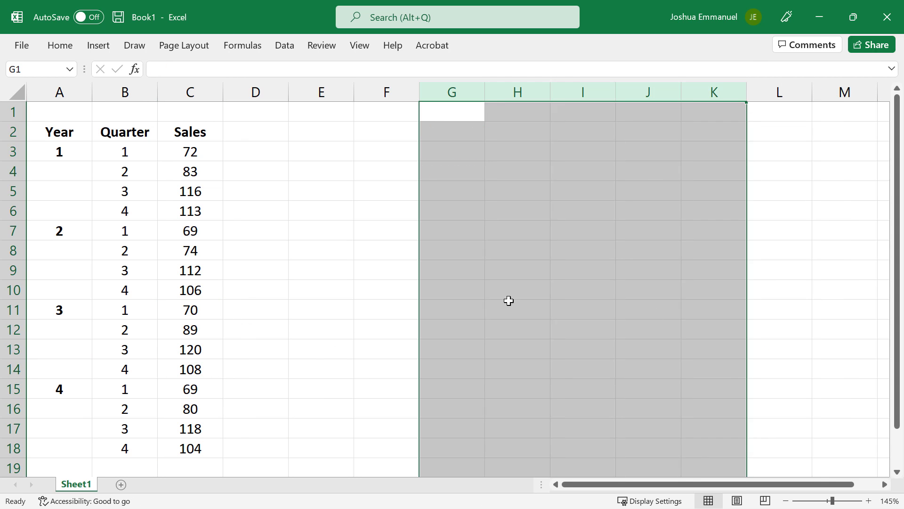
- Chart sales C3:C18 as a Scatter with Straight Lines and Markers, positioned beside the data
{"action": "left_click_drag", "start_coordinate": [190, 151], "coordinate": [183, 449]}
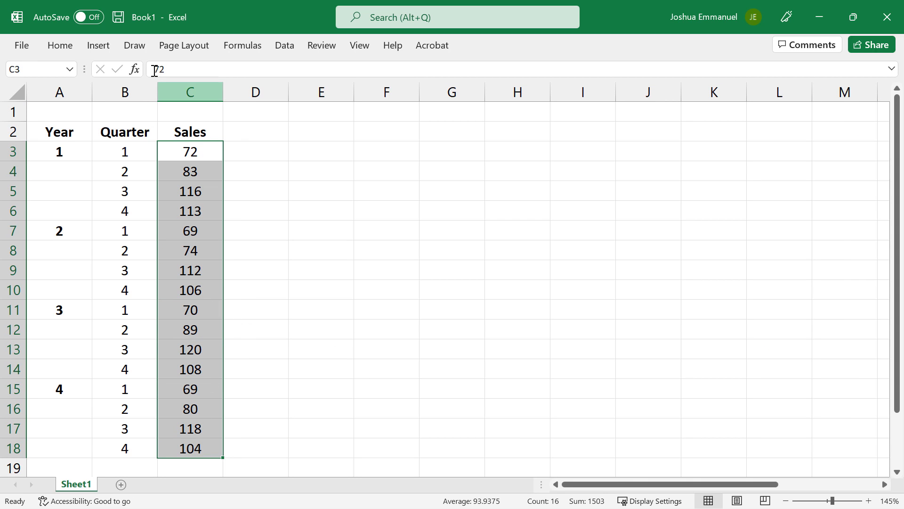
{"action": "left_click", "coordinate": [105, 51]}
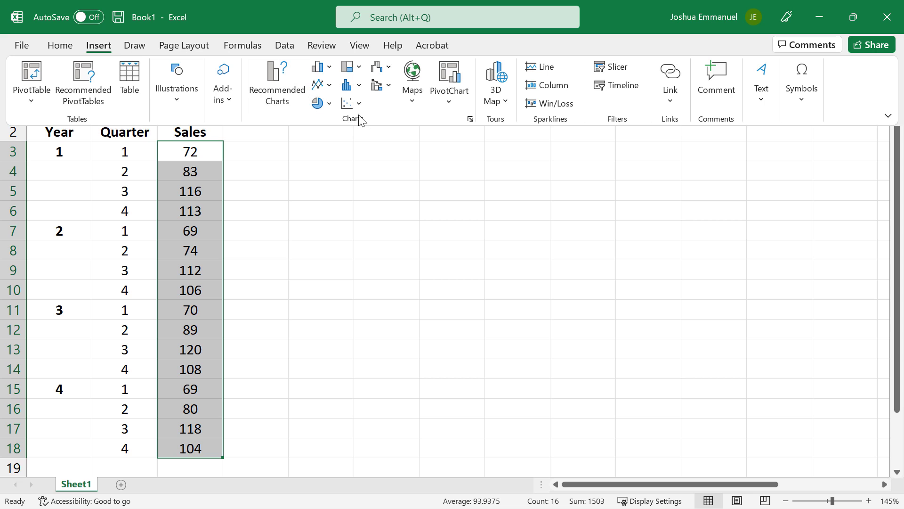
{"action": "left_click", "coordinate": [353, 104]}
{"action": "left_click", "coordinate": [359, 192]}
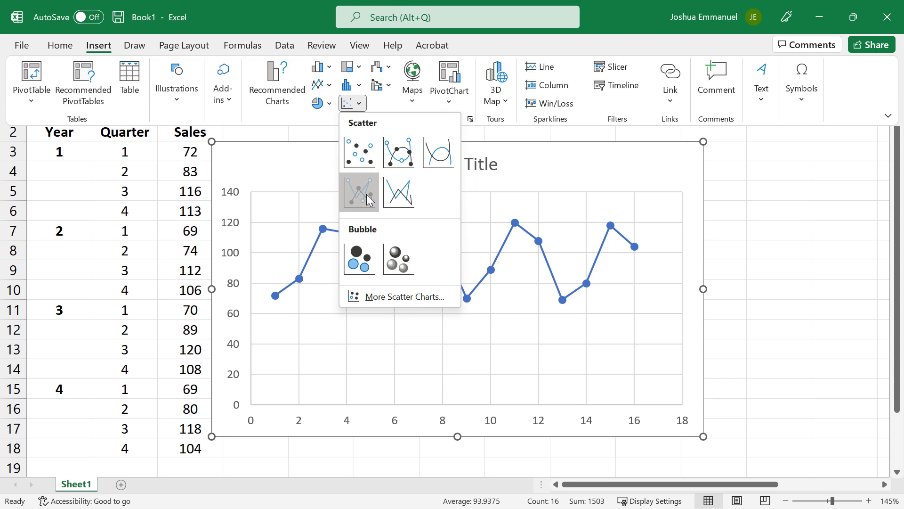
{"action": "left_click_drag", "start_coordinate": [323, 165], "coordinate": [356, 158]}
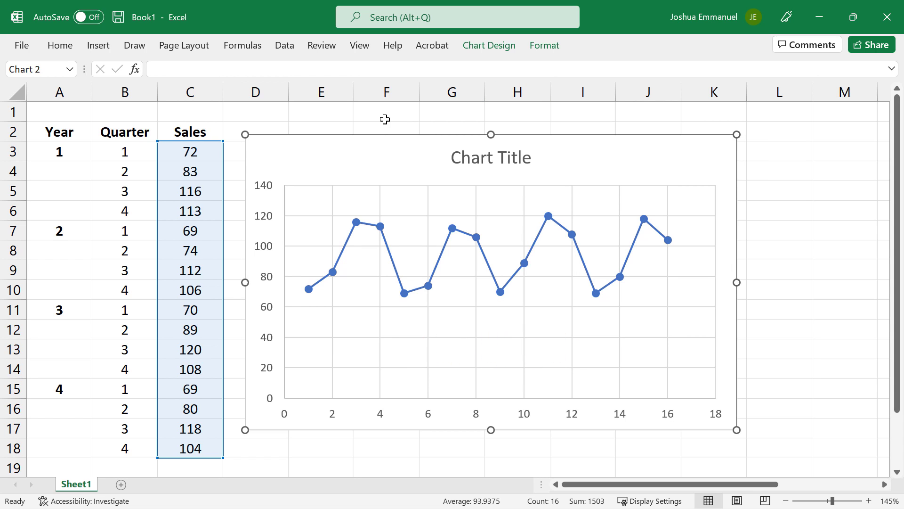
- Delete the scatter chart of the sales values
{"action": "left_click", "coordinate": [382, 141]}
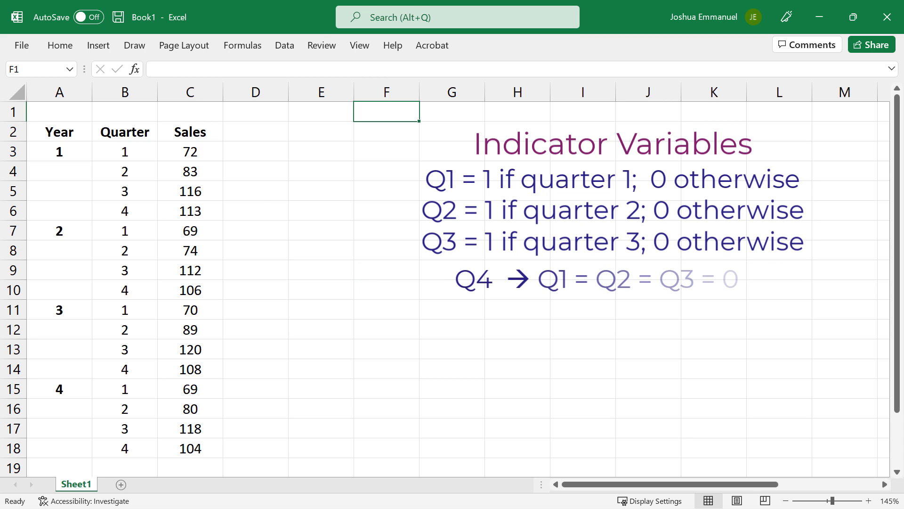
- Add headings Q1, Q2, Q3 in D2:F2 with quarter numbers 1, 2, 3 in D1:F1
{"action": "left_click", "coordinate": [255, 131]}
{"action": "type", "text": "Q1"}
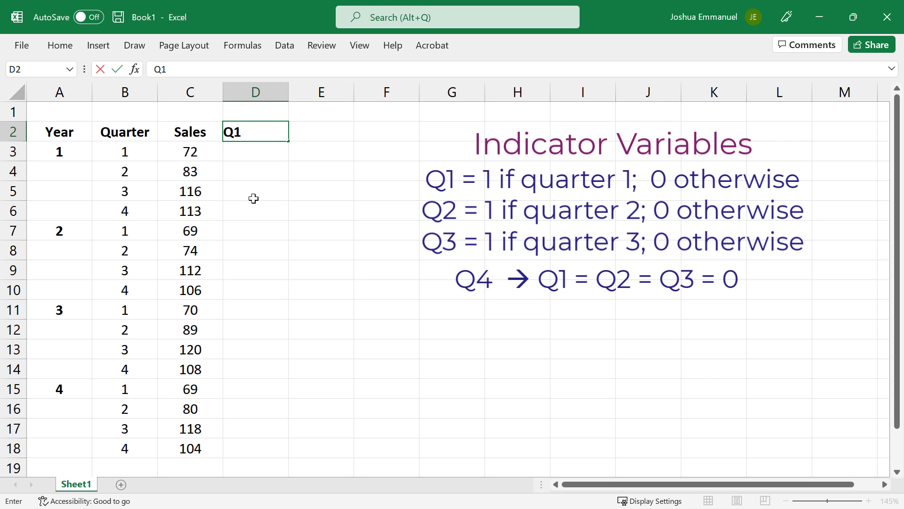
{"action": "key", "text": "ctrl+Return"}
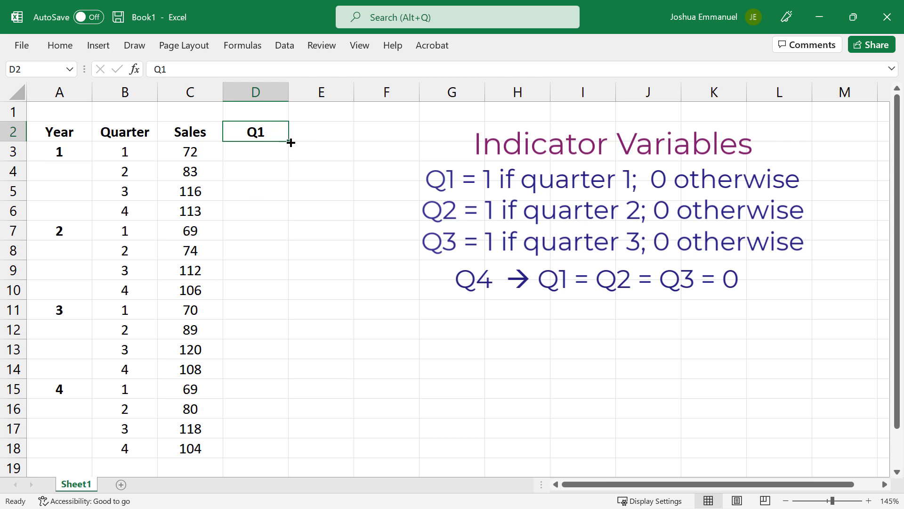
{"action": "left_click_drag", "start_coordinate": [290, 142], "coordinate": [403, 150]}
{"action": "left_click", "coordinate": [258, 111]}
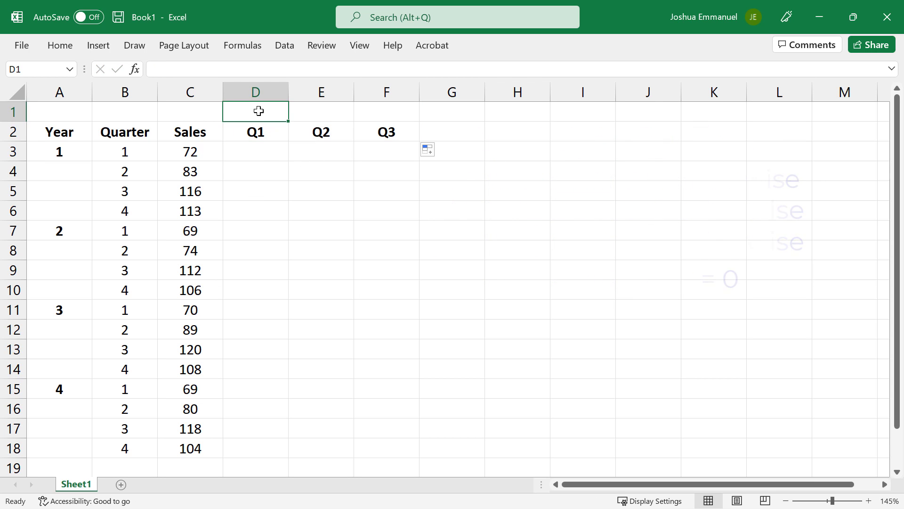
{"action": "type", "text": "1"}
{"action": "key", "text": "Tab"}
{"action": "type", "text": "2"}
{"action": "key", "text": "Tab"}
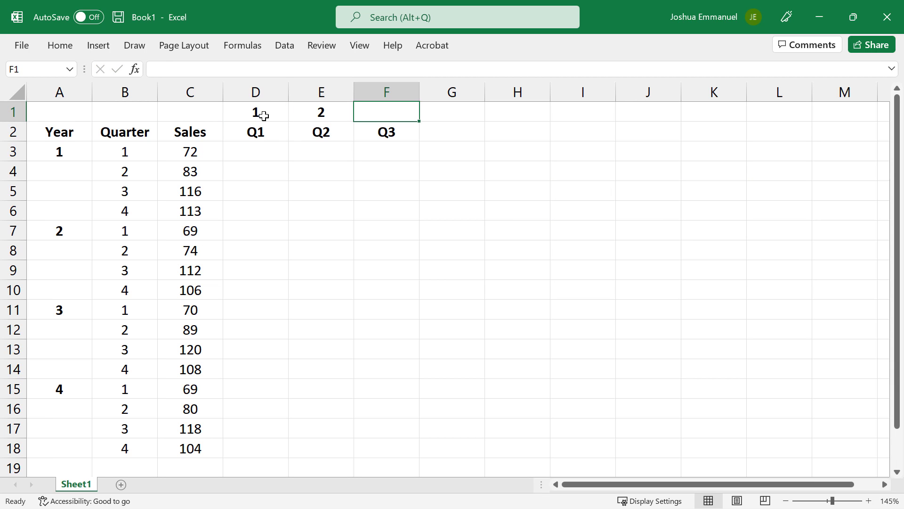
{"action": "type", "text": "3"}
- Enter the quarter-match indicator =IF($B3=D$1,1,0) in D3
{"action": "left_click", "coordinate": [265, 157]}
{"action": "type", "text": "=if"}
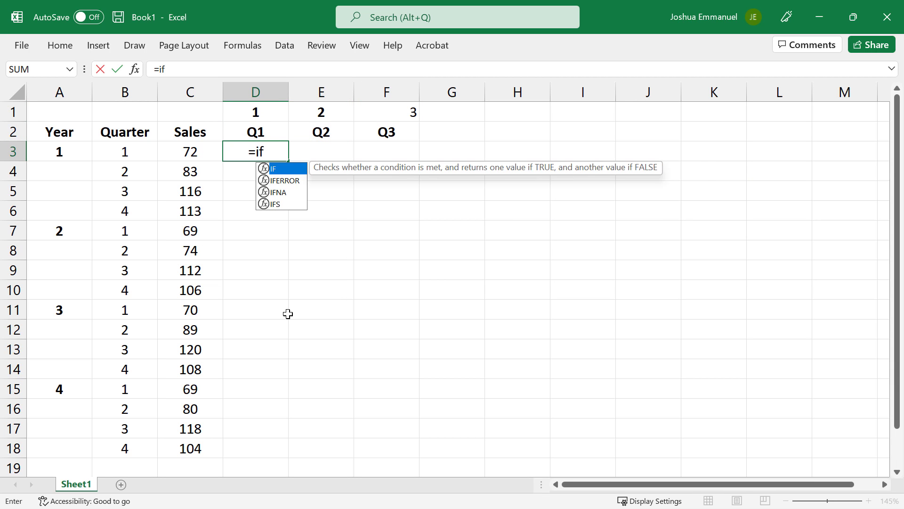
{"action": "key", "text": "Tab"}
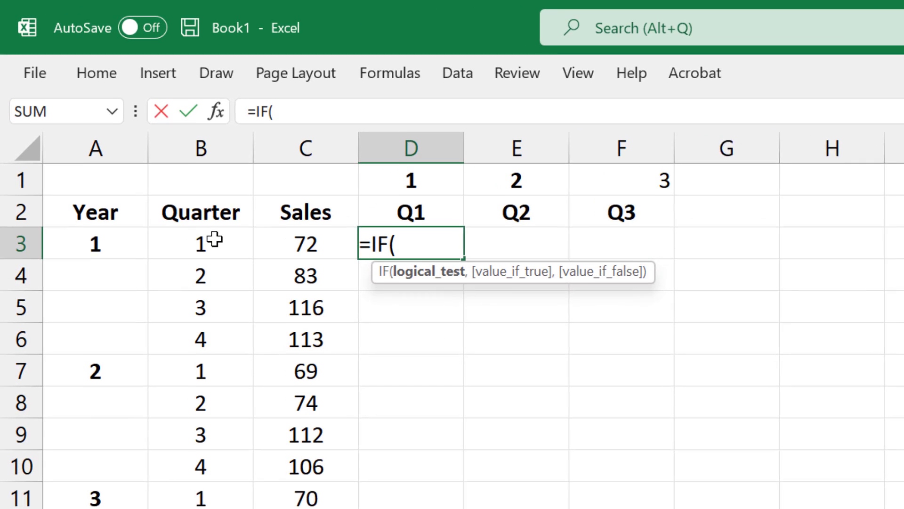
{"action": "left_click", "coordinate": [134, 151]}
{"action": "key", "text": "F4"}
{"action": "key", "text": "F4"}
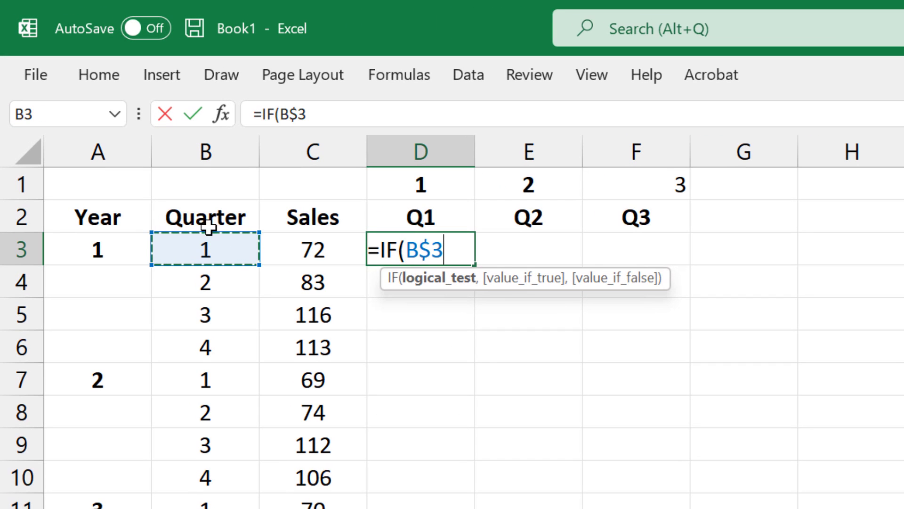
{"action": "key", "text": "F4"}
{"action": "type", "text": "="}
{"action": "left_click", "coordinate": [418, 180]}
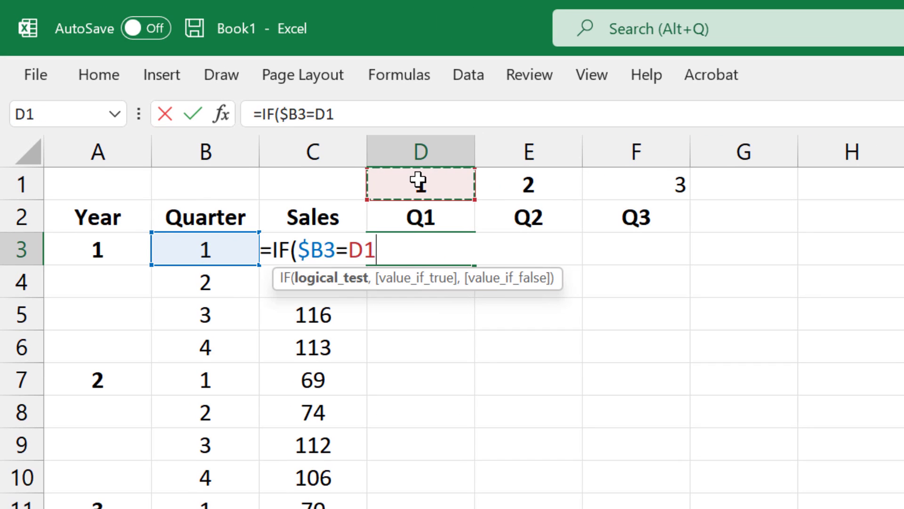
{"action": "key", "text": "F4"}
{"action": "key", "text": "F4"}
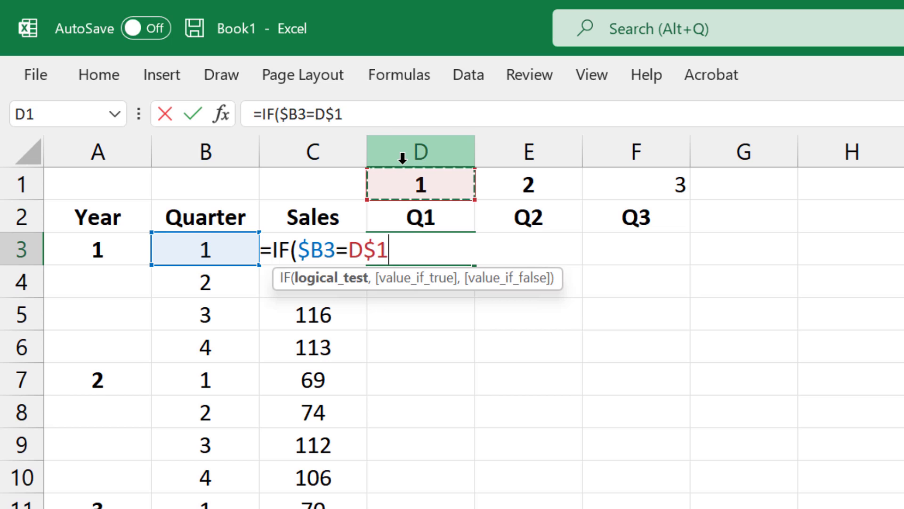
{"action": "type", "text": ",1,"}
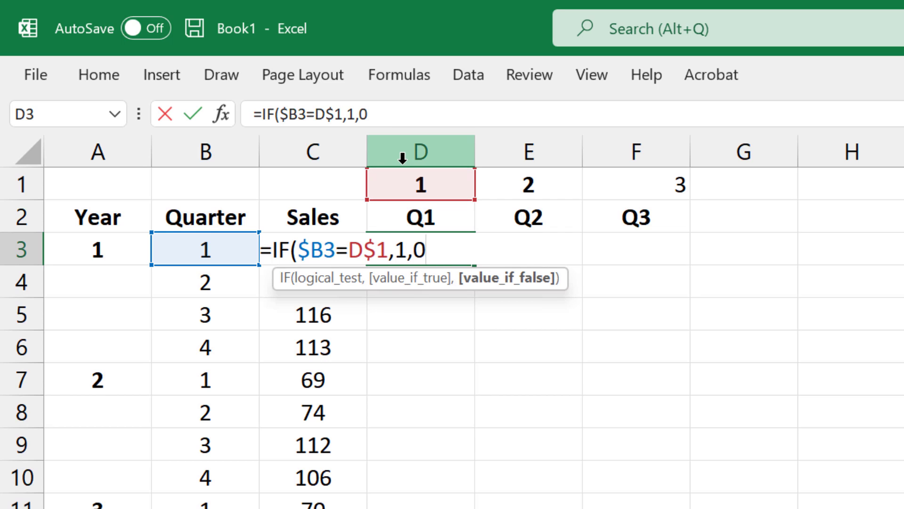
{"action": "type", "text": "0)"}
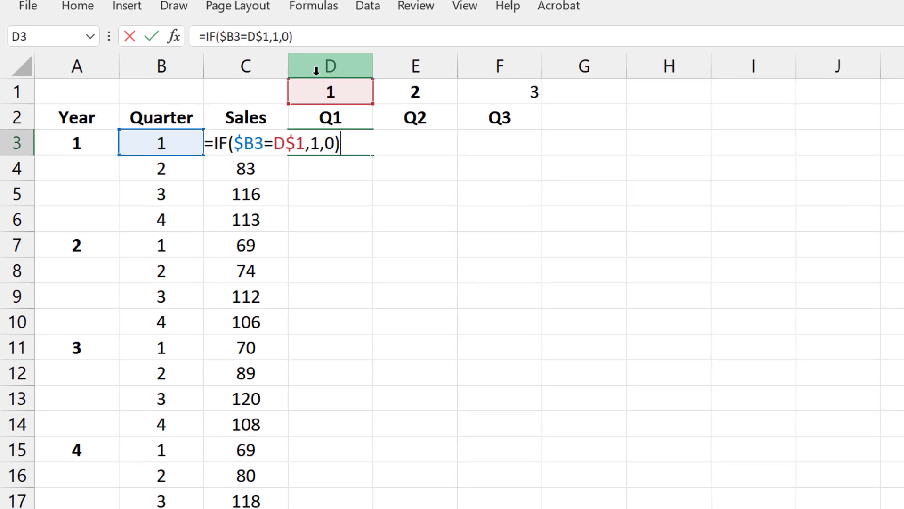
{"action": "key", "text": "Return"}
- Copy the indicator formula across to F3 and down to row 18
{"action": "left_click", "coordinate": [356, 145]}
{"action": "left_click_drag", "start_coordinate": [373, 155], "coordinate": [543, 158]}
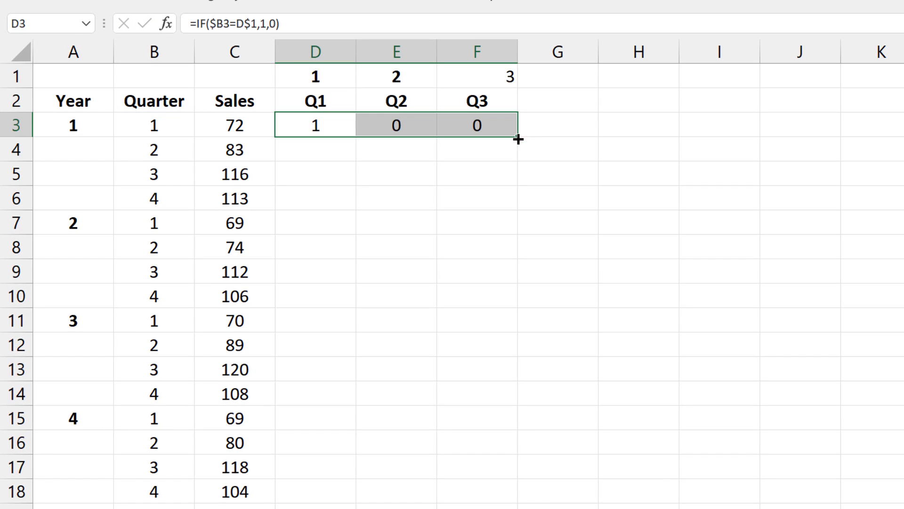
{"action": "double_click", "coordinate": [518, 139]}
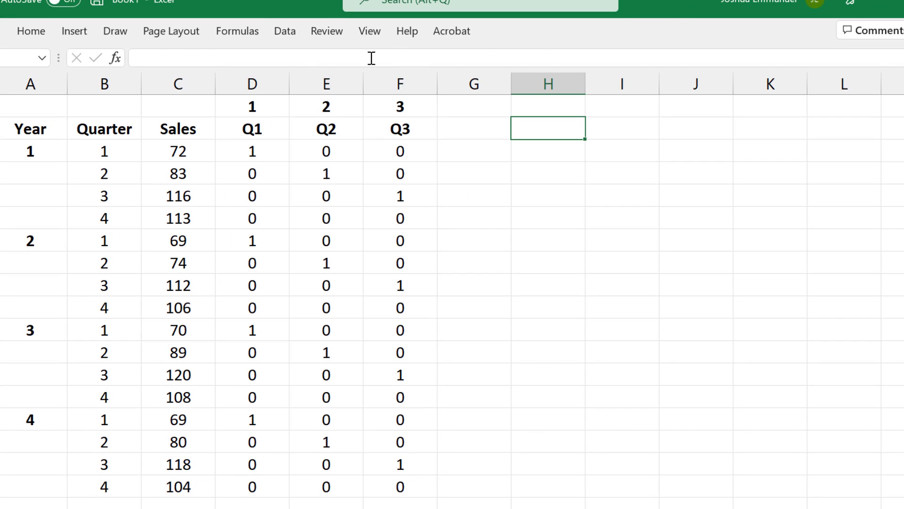
- Configure a Data Analysis Regression: Y range C2:C18, X range D2:F18, Labels, output at K2
{"action": "left_click", "coordinate": [287, 32]}
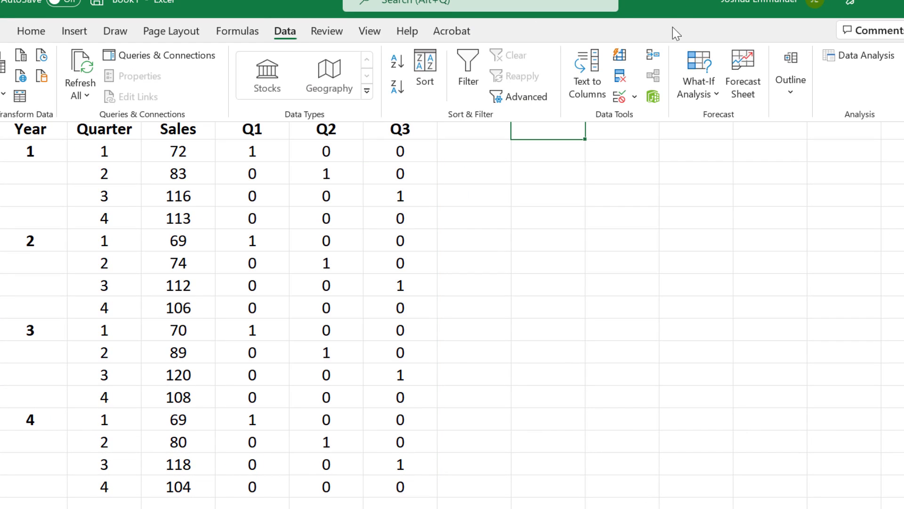
{"action": "left_click", "coordinate": [869, 56]}
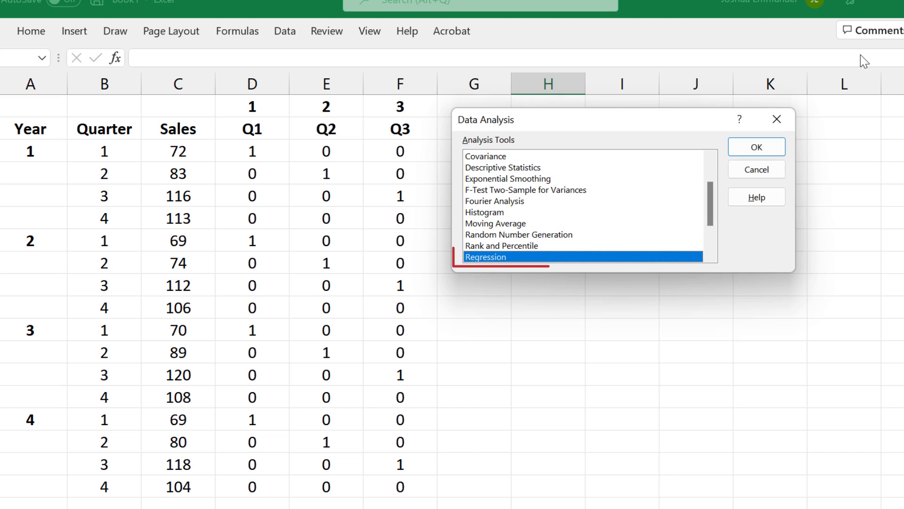
{"action": "left_click", "coordinate": [757, 147]}
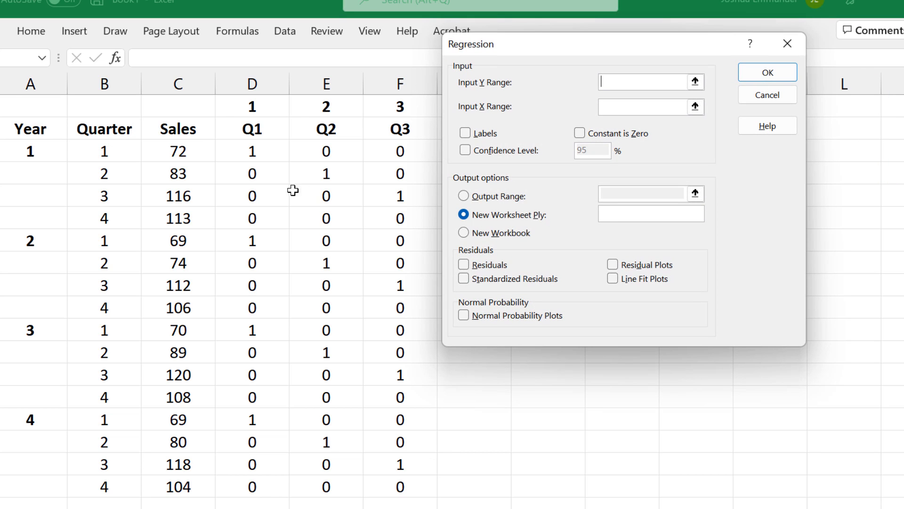
{"action": "left_click_drag", "start_coordinate": [188, 125], "coordinate": [191, 487]}
{"action": "key", "text": "Tab"}
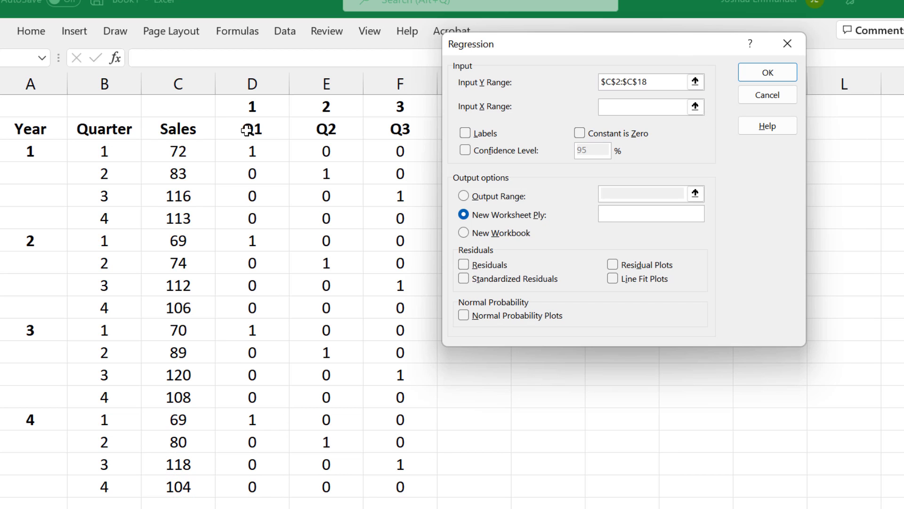
{"action": "left_click_drag", "start_coordinate": [247, 131], "coordinate": [370, 477]}
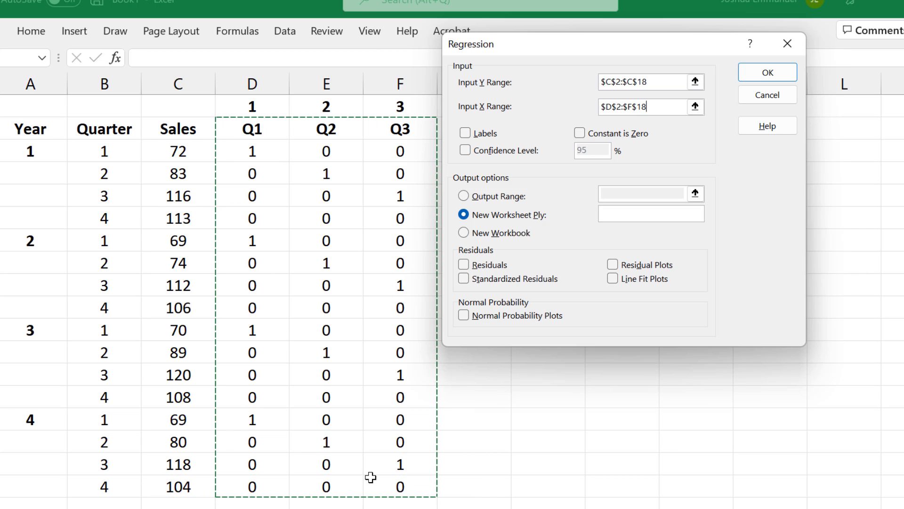
{"action": "left_click", "coordinate": [465, 133]}
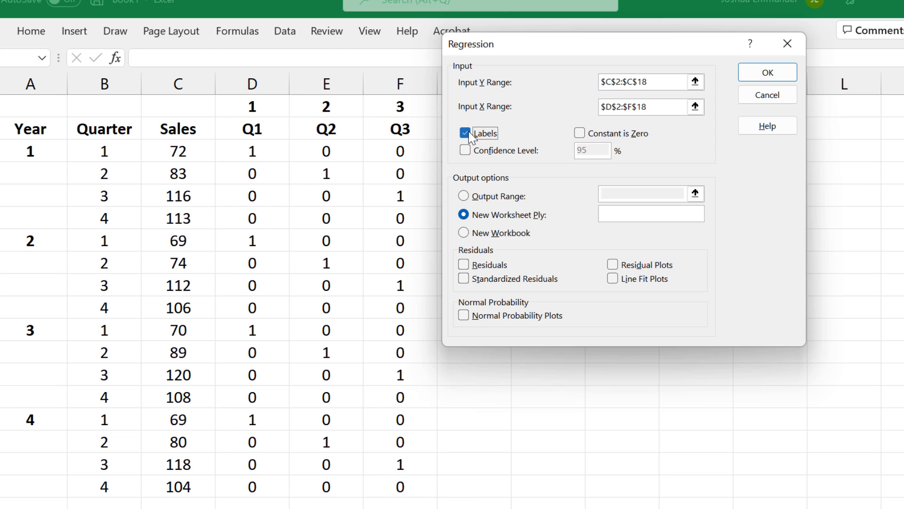
{"action": "left_click", "coordinate": [484, 200]}
{"action": "left_click_drag", "start_coordinate": [509, 54], "coordinate": [448, 220]}
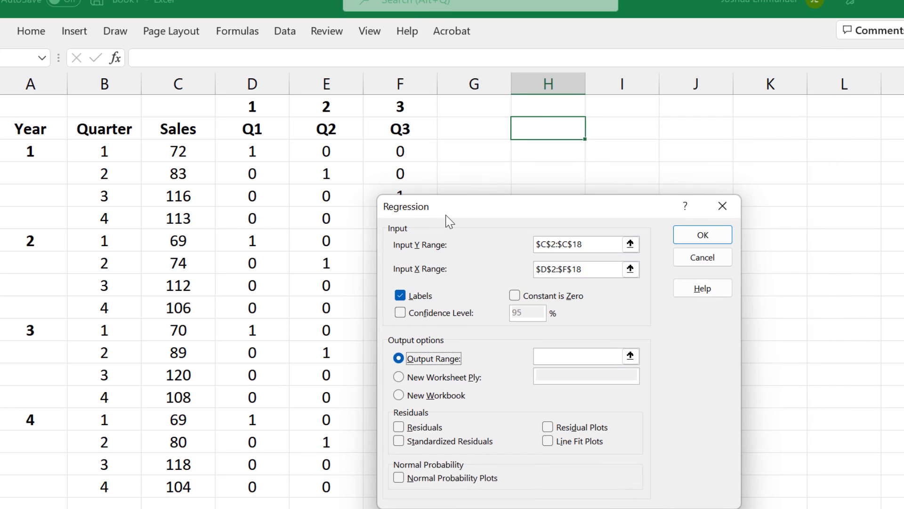
{"action": "left_click", "coordinate": [736, 119]}
- Run the regression and copy its Coefficients table to I2
{"action": "left_click", "coordinate": [718, 238]}
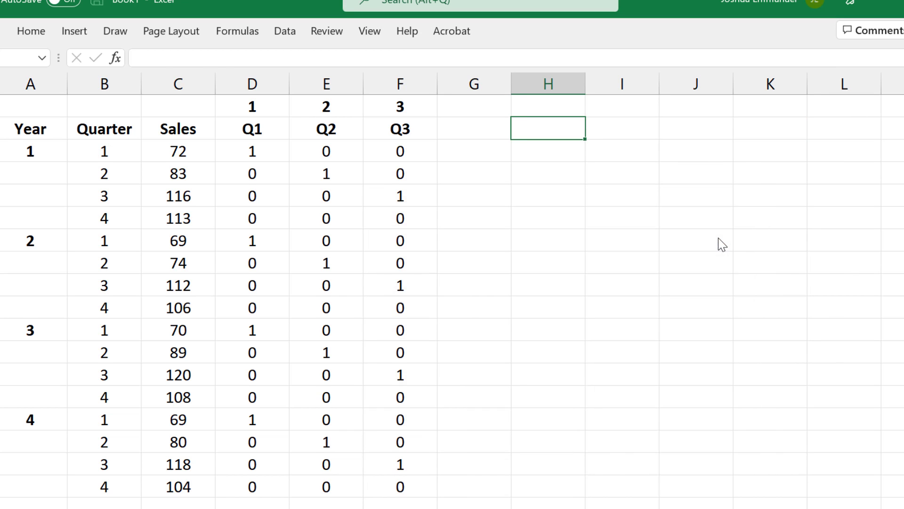
{"action": "scroll", "coordinate": [598, 272], "scroll_direction": "down", "scroll_amount": 2}
{"action": "left_click_drag", "start_coordinate": [770, 337], "coordinate": [843, 427]}
{"action": "scroll", "coordinate": [834, 400], "scroll_direction": "down", "scroll_amount": 1}
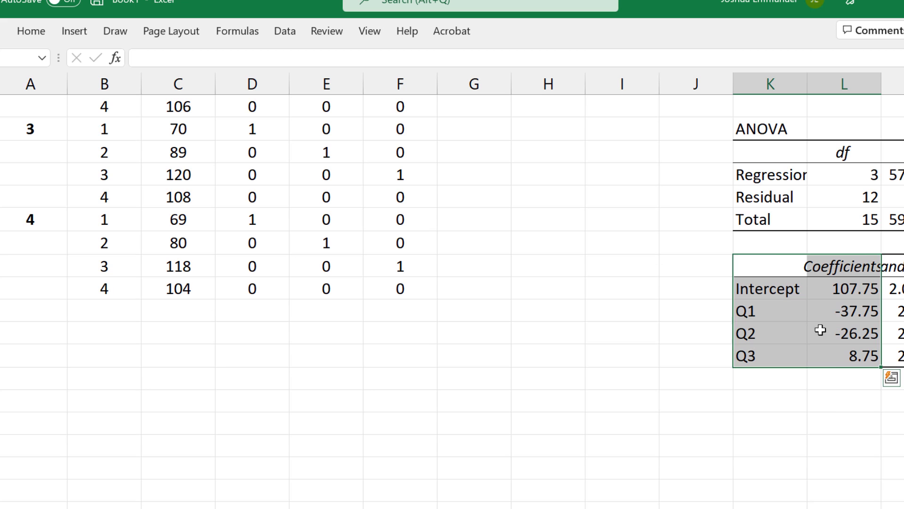
{"action": "key", "text": "ctrl+c"}
{"action": "key", "text": "ctrl+q"}
{"action": "key", "text": "Escape"}
{"action": "scroll", "coordinate": [536, 217], "scroll_direction": "up", "scroll_amount": 3}
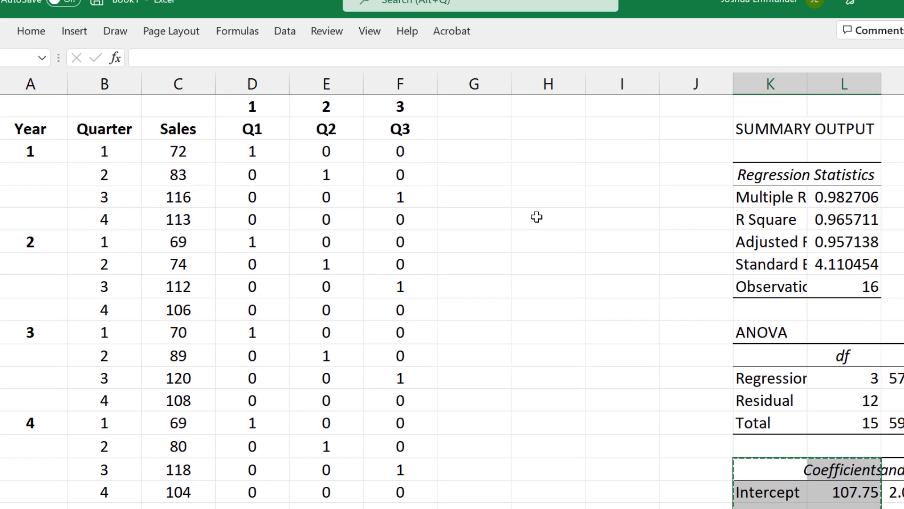
{"action": "left_click", "coordinate": [602, 120]}
{"action": "key", "text": "ctrl+v"}
- Delete the full regression output in K:L and fill labels Quarter 1–Quarter 4 into G3:G6
{"action": "left_click_drag", "start_coordinate": [771, 84], "coordinate": [844, 84]}
{"action": "key", "text": "Delete"}
{"action": "left_click", "coordinate": [631, 419]}
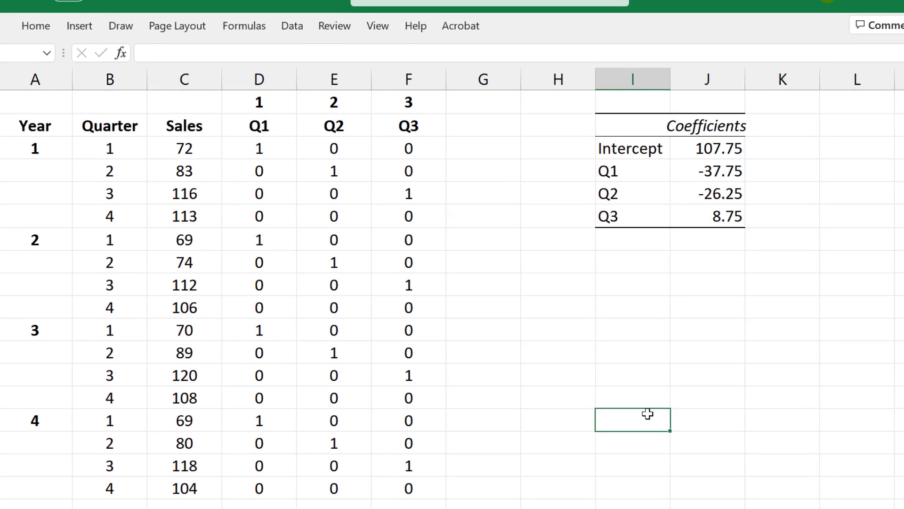
{"action": "left_click", "coordinate": [468, 151]}
{"action": "type", "text": "Quarter 1"}
{"action": "key", "text": "ctrl+Return"}
{"action": "left_click_drag", "start_coordinate": [519, 160], "coordinate": [521, 219]}
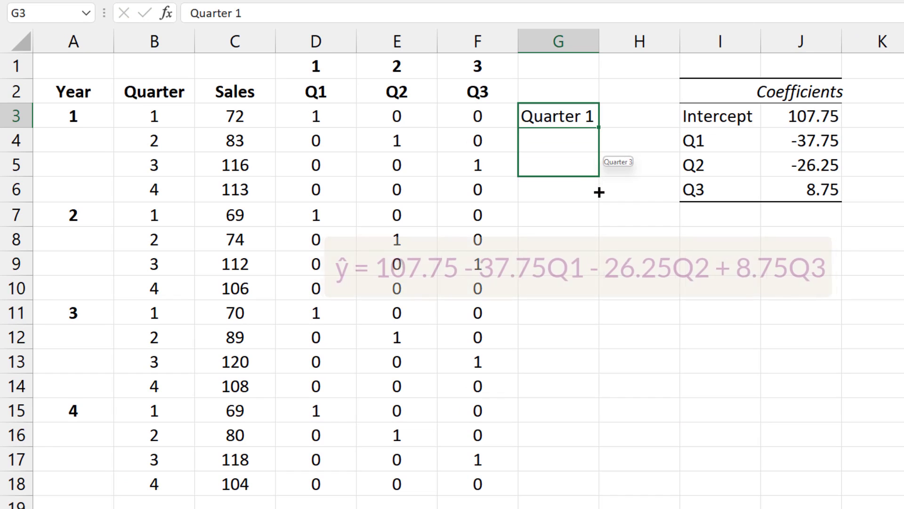
{"action": "left_click_drag", "start_coordinate": [599, 192], "coordinate": [602, 210]}
- Bold the quarter labels and add a bold Forecast heading in H2
{"action": "key", "text": "ctrl+b"}
{"action": "left_click", "coordinate": [615, 91]}
{"action": "type", "text": "Fore"}
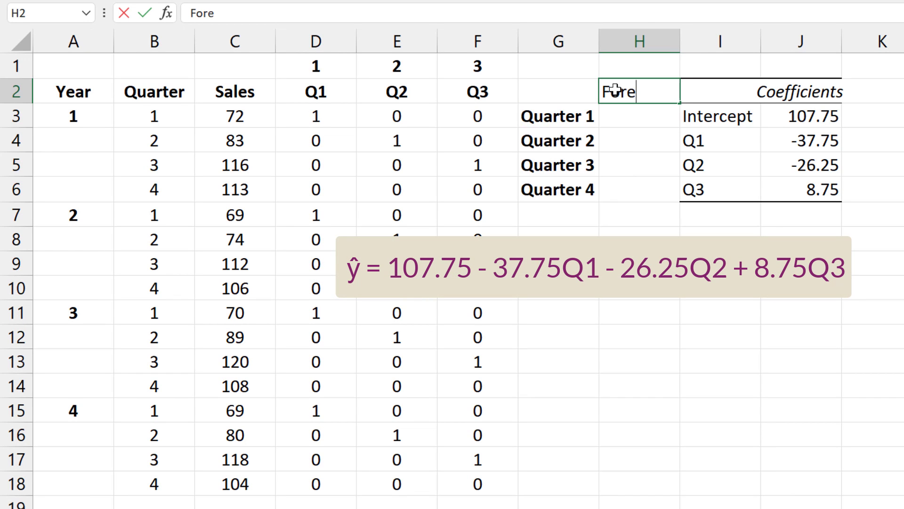
{"action": "type", "text": "cast"}
{"action": "key", "text": "ctrl+Return"}
{"action": "key", "text": "ctrl+b"}
- Enter =$J$3+J4 in H3 and fill it down to H6 for Quarters 1–4
{"action": "left_click", "coordinate": [629, 112]}
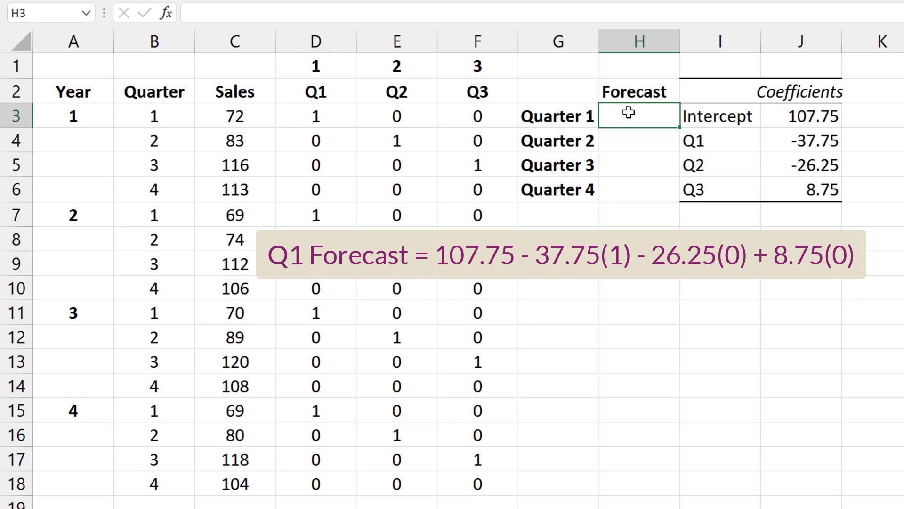
{"action": "type", "text": "="}
{"action": "left_click", "coordinate": [821, 115]}
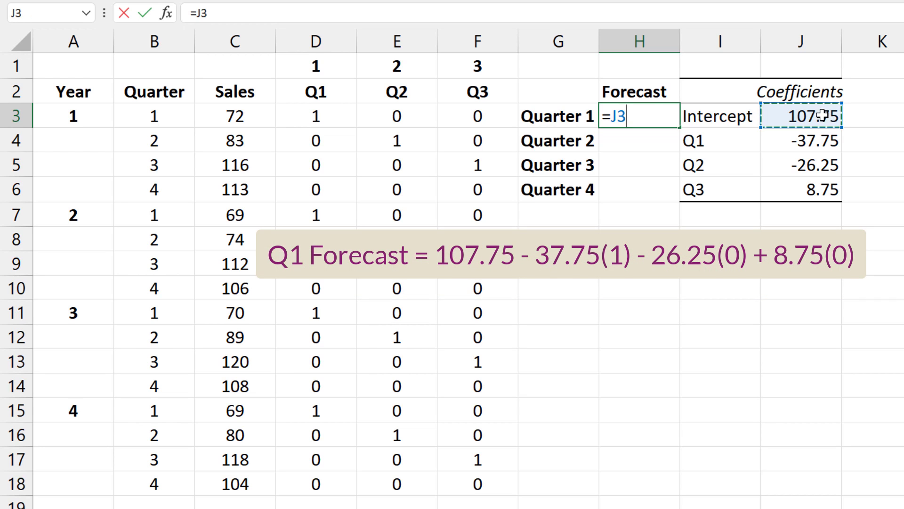
{"action": "key", "text": "F4"}
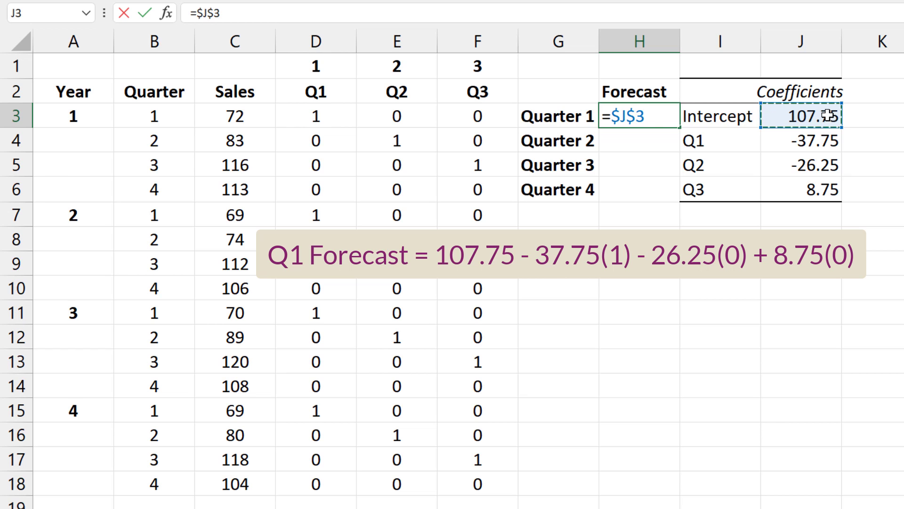
{"action": "type", "text": "+"}
{"action": "left_click", "coordinate": [806, 141]}
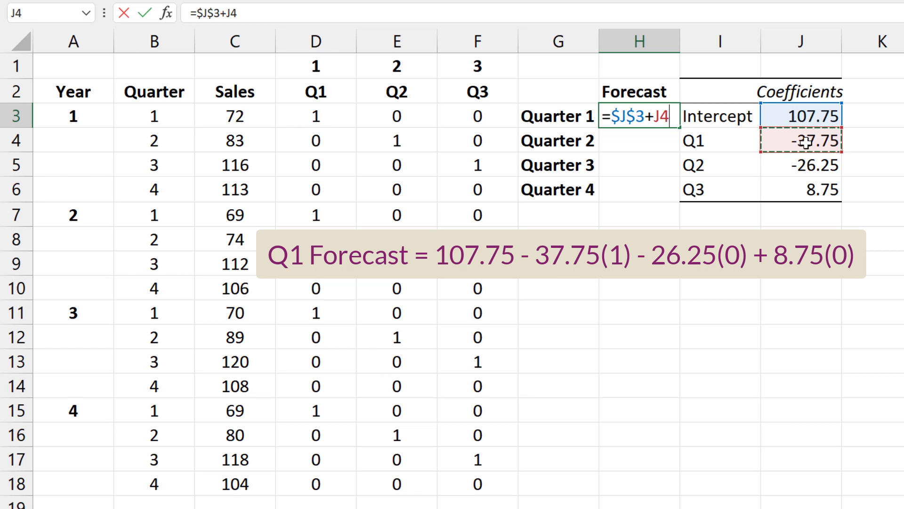
{"action": "key", "text": "Return"}
{"action": "key", "text": "Up"}
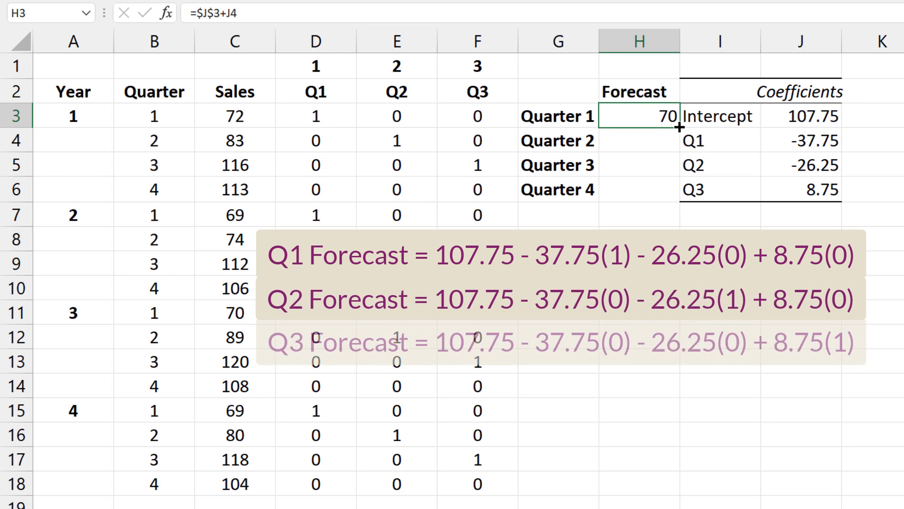
{"action": "left_click_drag", "start_coordinate": [679, 143], "coordinate": [679, 202]}
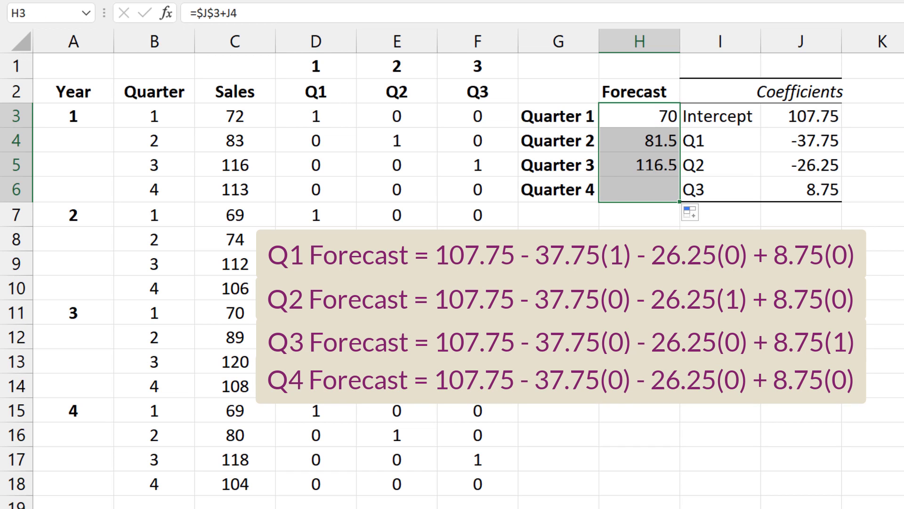
{"action": "left_click", "coordinate": [898, 263]}
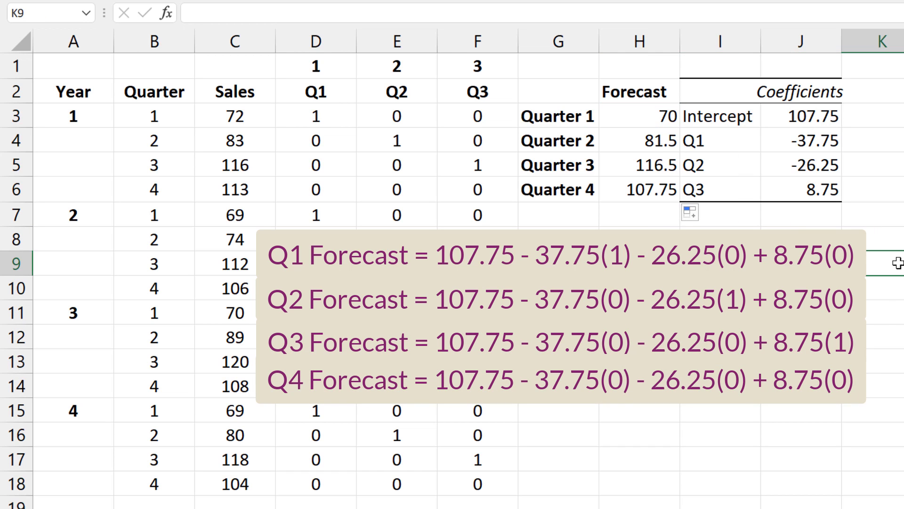
{"action": "left_click_drag", "start_coordinate": [581, 188], "coordinate": [553, 106]}
- Copy the Quarter 1–4 labels into G11:G14
{"action": "key", "text": "ctrl+c"}
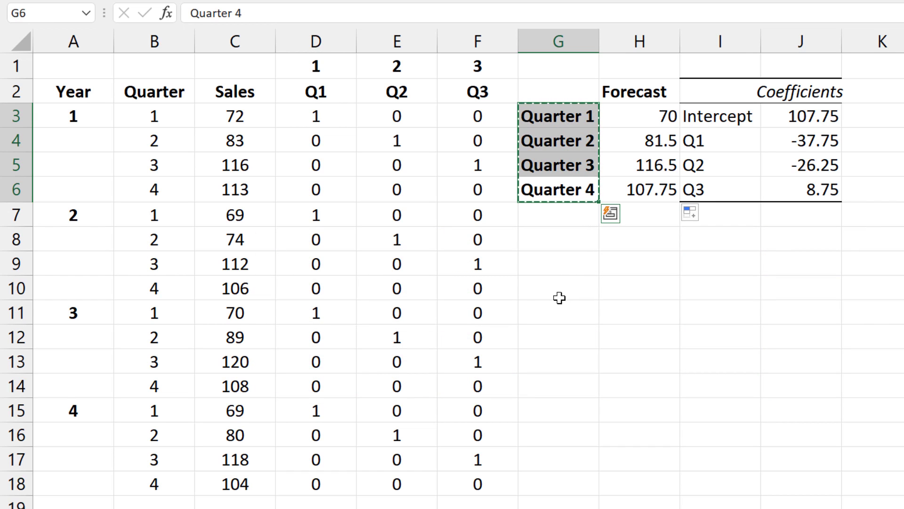
{"action": "left_click", "coordinate": [553, 310]}
{"action": "key", "text": "ctrl+v"}
- Enter =AVERAGE(C3,C7,C11,C15) in H11 and fill it down to H14
{"action": "left_click", "coordinate": [632, 306]}
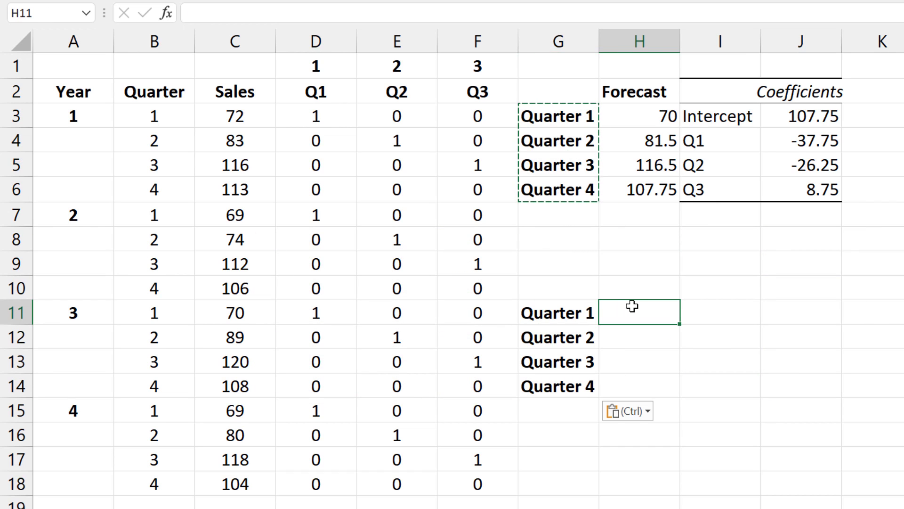
{"action": "type", "text": "="}
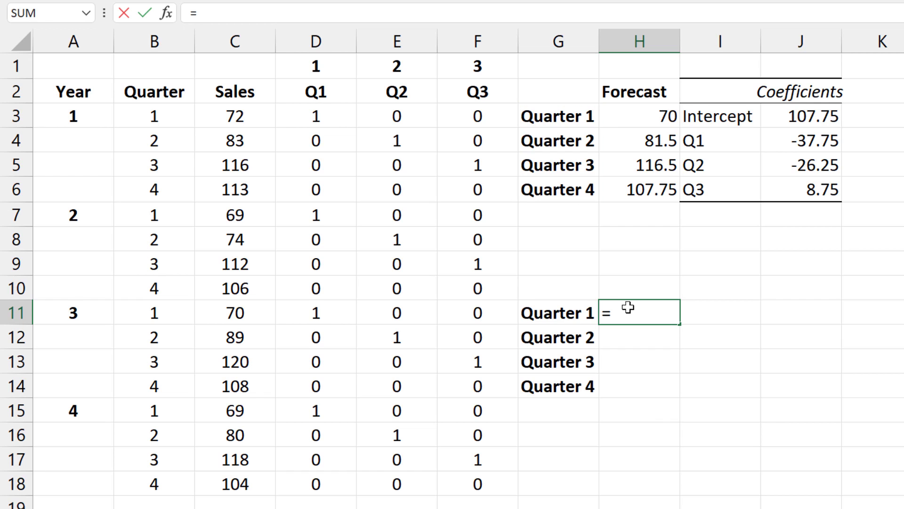
{"action": "type", "text": "average"}
{"action": "key", "text": "Tab"}
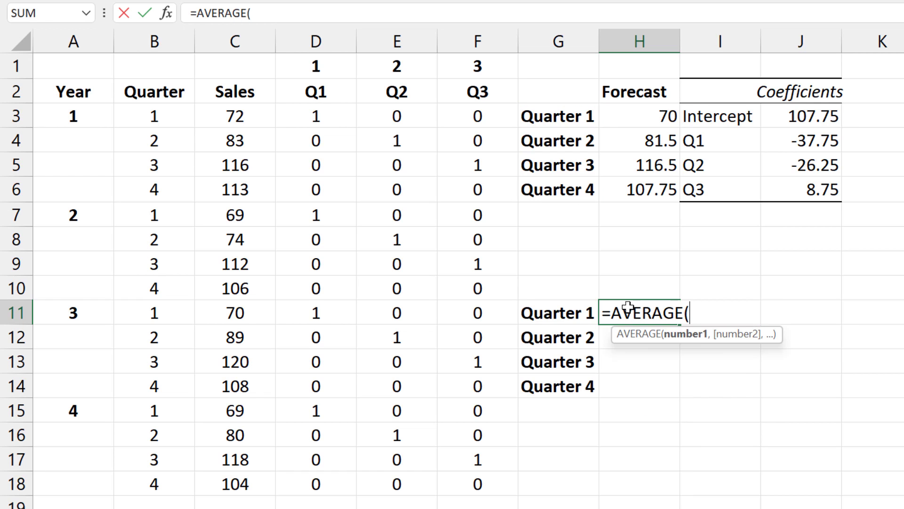
{"action": "left_click", "coordinate": [241, 116]}
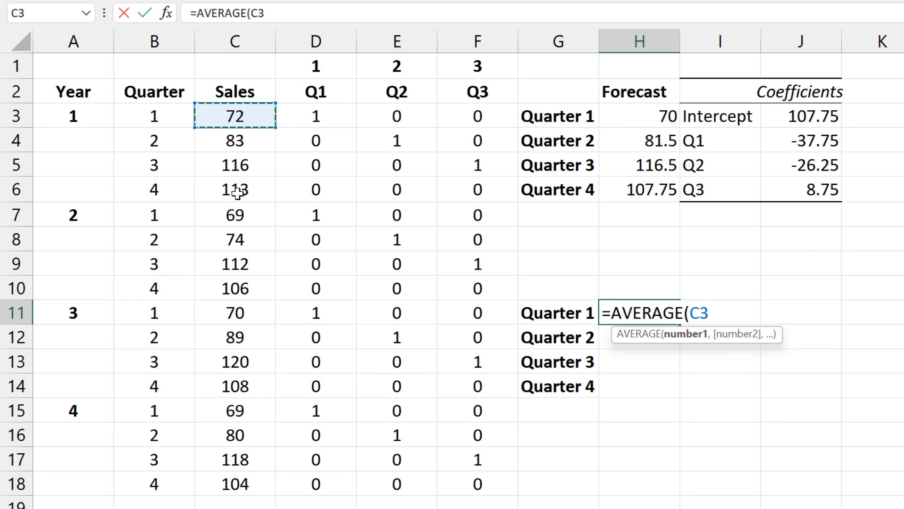
{"action": "left_click", "coordinate": [236, 215], "text": "ctrl"}
{"action": "left_click", "coordinate": [246, 310], "text": "ctrl"}
{"action": "left_click", "coordinate": [244, 414], "text": "ctrl"}
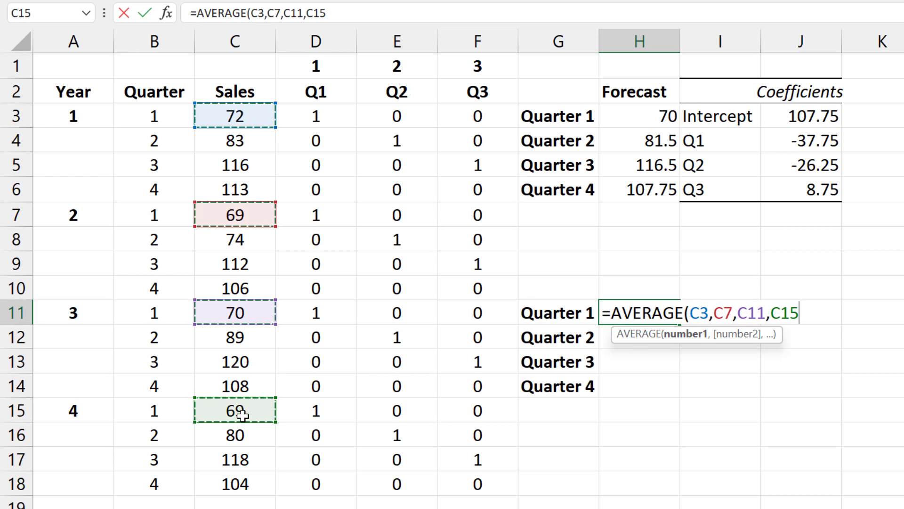
{"action": "key", "text": "ctrl+Return"}
{"action": "left_click_drag", "start_coordinate": [679, 324], "coordinate": [681, 405]}
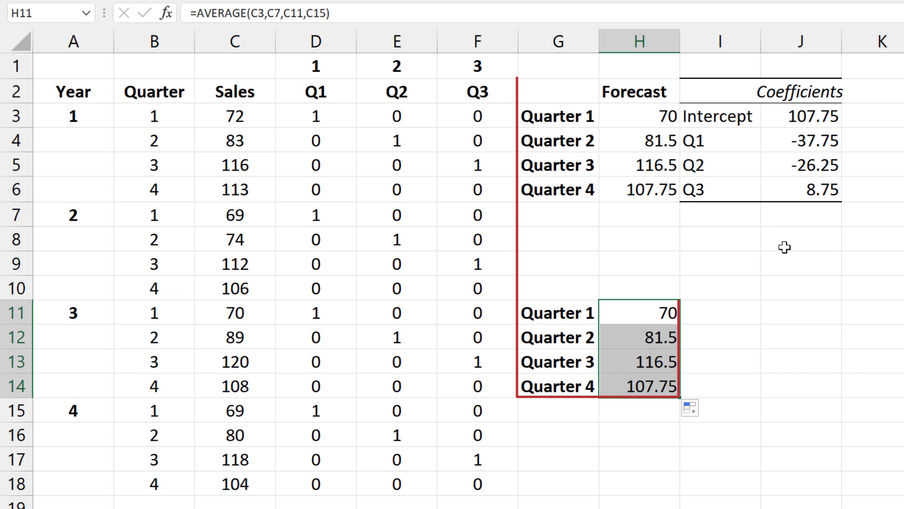
{"action": "left_click", "coordinate": [669, 419]}
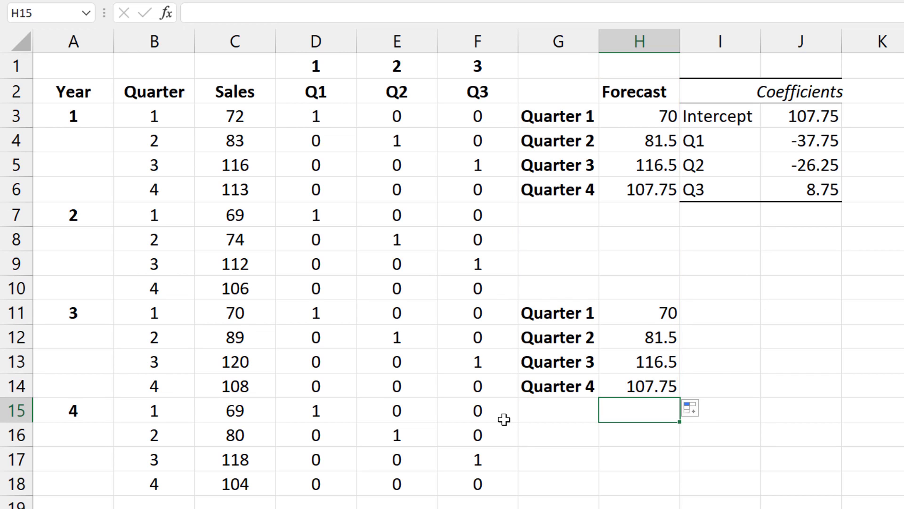
- Total the quarterly averages in H15 (375.75) and add a Ratio heading in I10
{"action": "key", "text": "alt+equal"}
{"action": "key", "text": "Return"}
{"action": "left_click", "coordinate": [711, 287]}
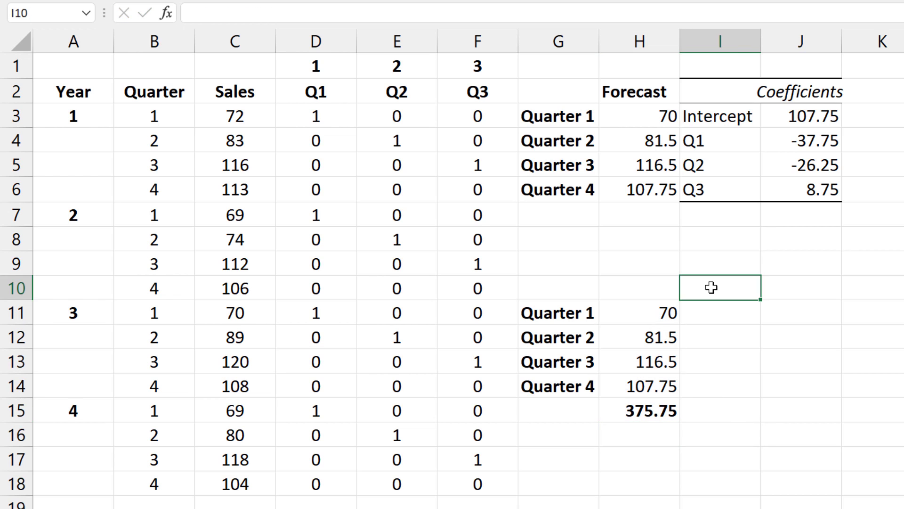
{"action": "type", "text": "Ratio"}
{"action": "key", "text": "Return"}
- Fill I11:I14 with each quarter's ratio to the total using =H11/$H$15
{"action": "type", "text": "="}
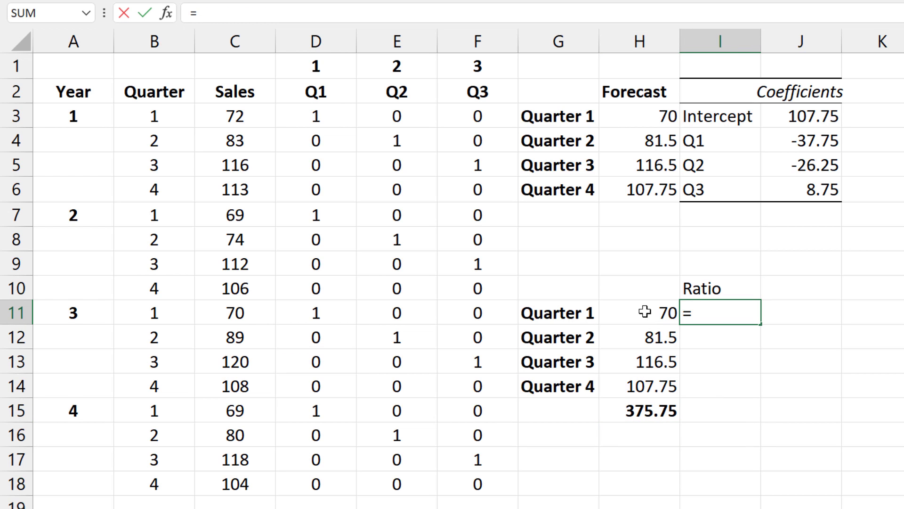
{"action": "left_click", "coordinate": [645, 308]}
{"action": "type", "text": "/"}
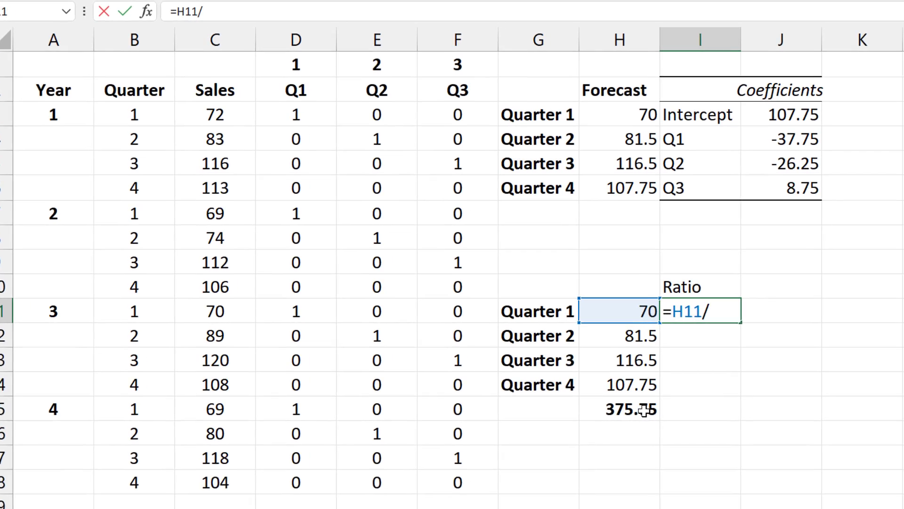
{"action": "left_click", "coordinate": [659, 408]}
{"action": "key", "text": "F4"}
{"action": "key", "text": "ctrl+Return"}
{"action": "left_click_drag", "start_coordinate": [650, 316], "coordinate": [637, 396]}
- Add an S.Index column in J computing seasonal indices from the ratios down to J14
{"action": "left_click", "coordinate": [672, 278]}
{"action": "type", "text": "S.In"}
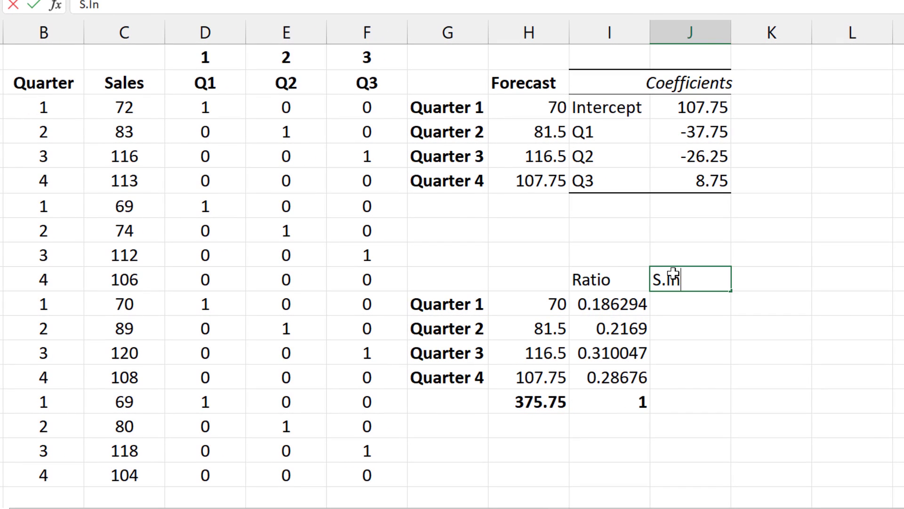
{"action": "type", "text": "dex"}
{"action": "key", "text": "Return"}
{"action": "type", "text": "="}
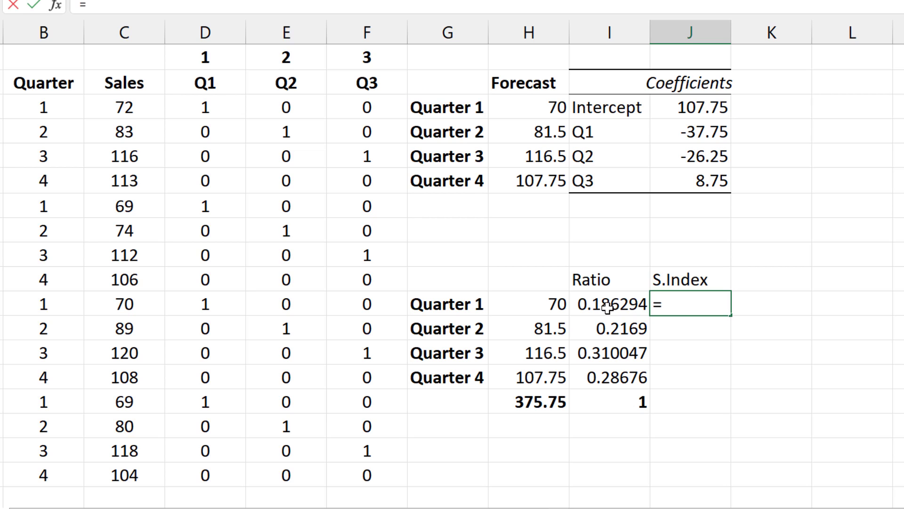
{"action": "left_click", "coordinate": [604, 304]}
{"action": "type", "text": "*"}
{"action": "key", "text": "ctrl+Return"}
{"action": "left_click_drag", "start_coordinate": [731, 316], "coordinate": [746, 395]}
- Add a 'from ave.' column in K with =J11-1 filled down to K14
{"action": "left_click", "coordinate": [766, 280]}
{"action": "type", "text": "from ave."}
{"action": "double_click", "coordinate": [754, 301]}
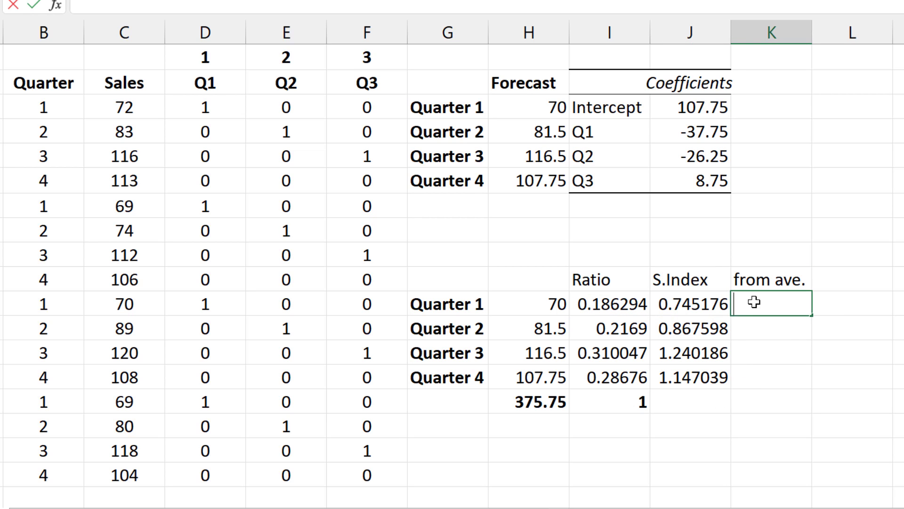
{"action": "type", "text": "="}
{"action": "left_click", "coordinate": [691, 303]}
{"action": "type", "text": "-1"}
{"action": "key", "text": "ctrl+Return"}
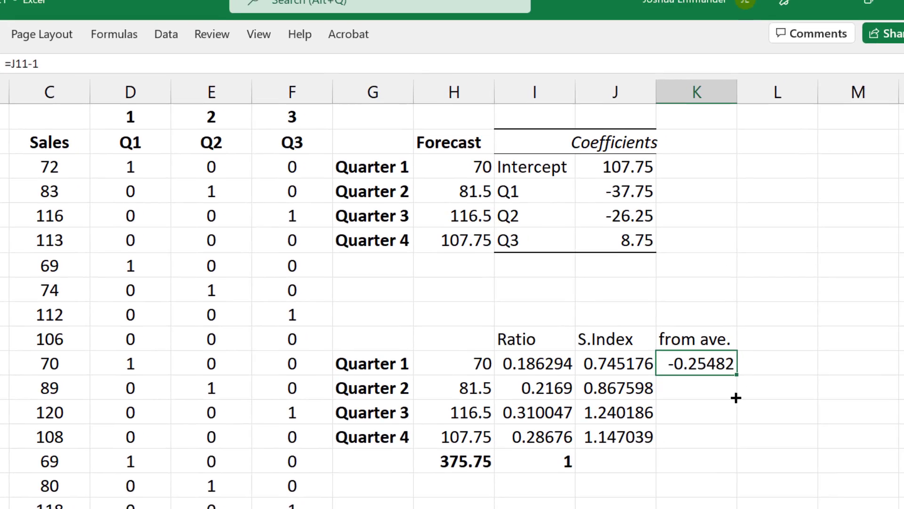
{"action": "left_click_drag", "start_coordinate": [812, 315], "coordinate": [806, 394]}
{"action": "left_click_drag", "start_coordinate": [704, 477], "coordinate": [702, 466]}
- Format the deviations as percentages: -25%, -13%, 24%, 15%
{"action": "right_click", "coordinate": [682, 414]}
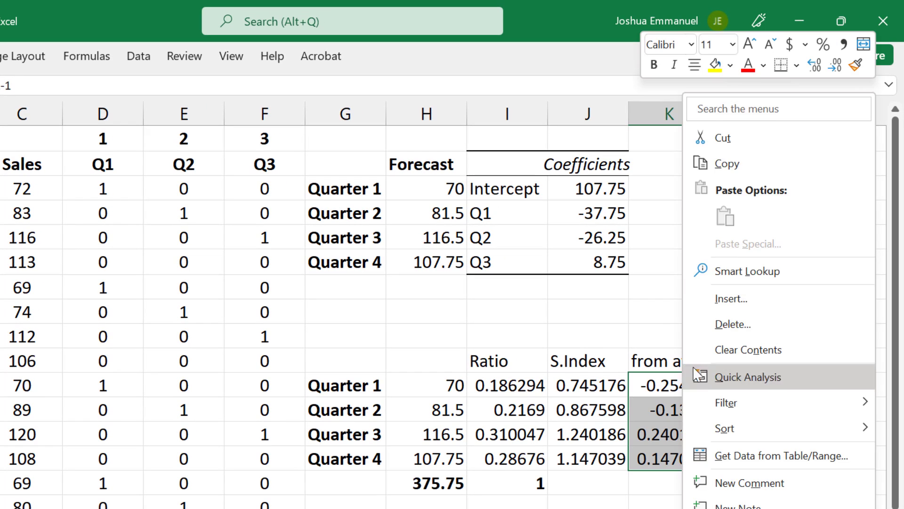
{"action": "left_click", "coordinate": [824, 45]}
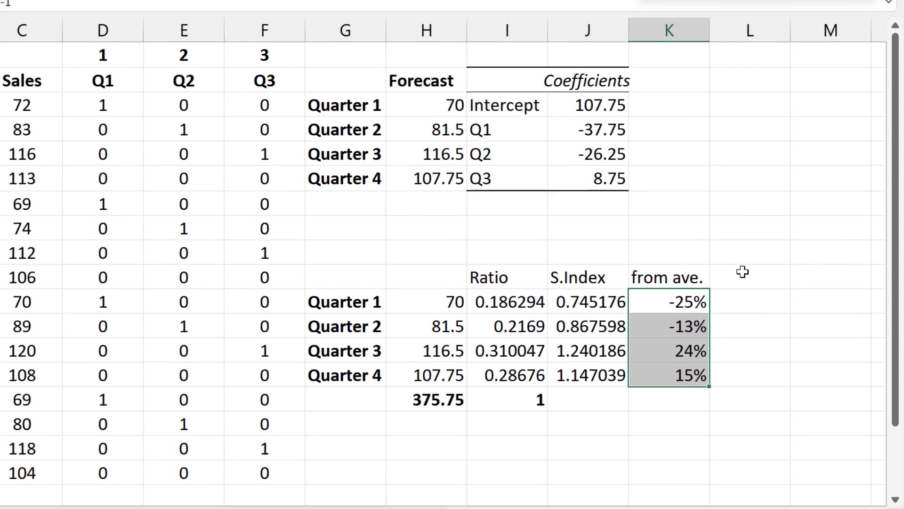
{"action": "left_click", "coordinate": [720, 357]}
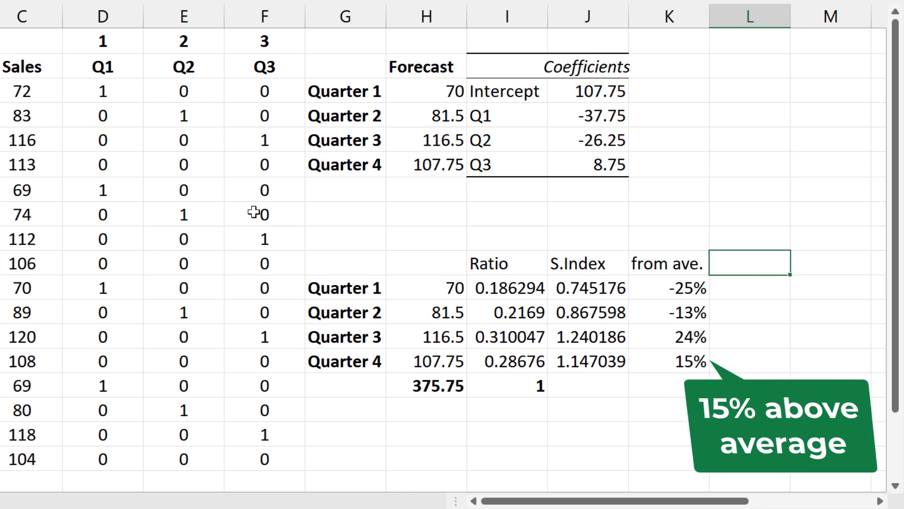
- Head column L 'Total = 420' and fill L11:L14 with =I11*420 for each quarter
{"action": "type", "text": "Tota"}
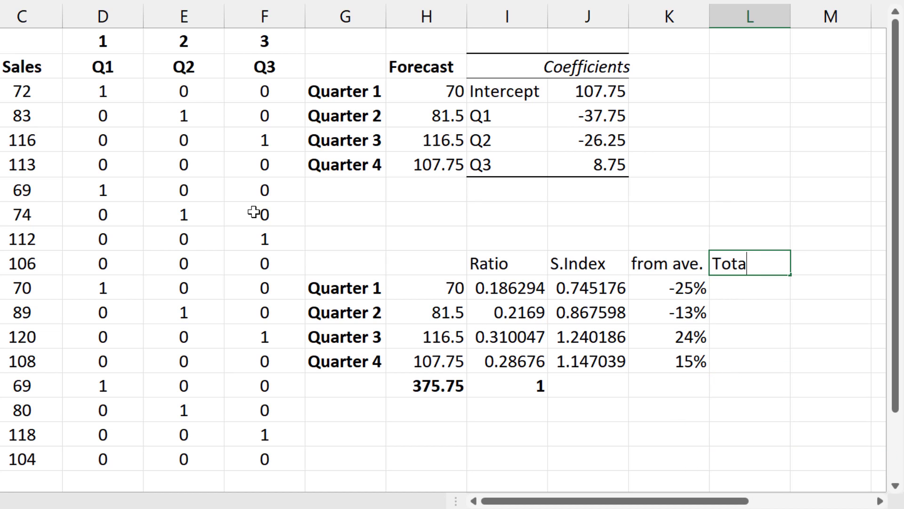
{"action": "type", "text": "l = 420"}
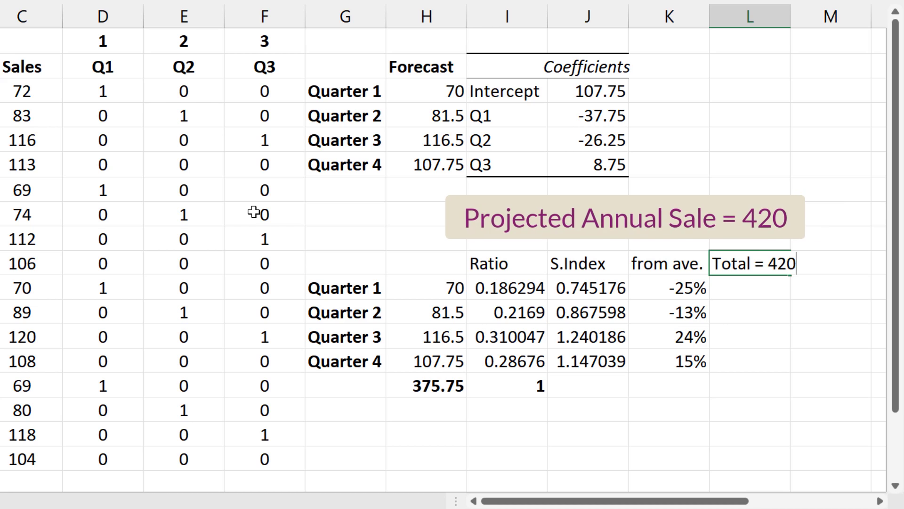
{"action": "key", "text": "Return"}
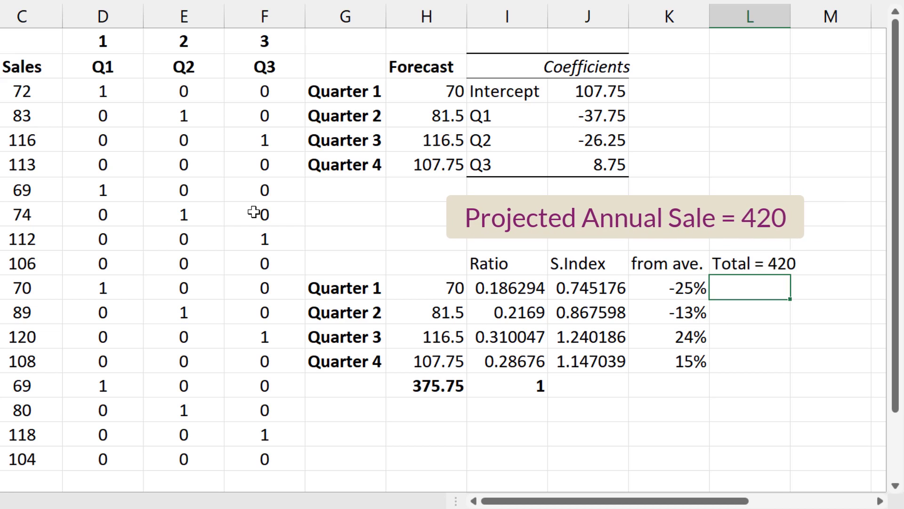
{"action": "type", "text": "="}
{"action": "left_click", "coordinate": [504, 288]}
{"action": "type", "text": "*"}
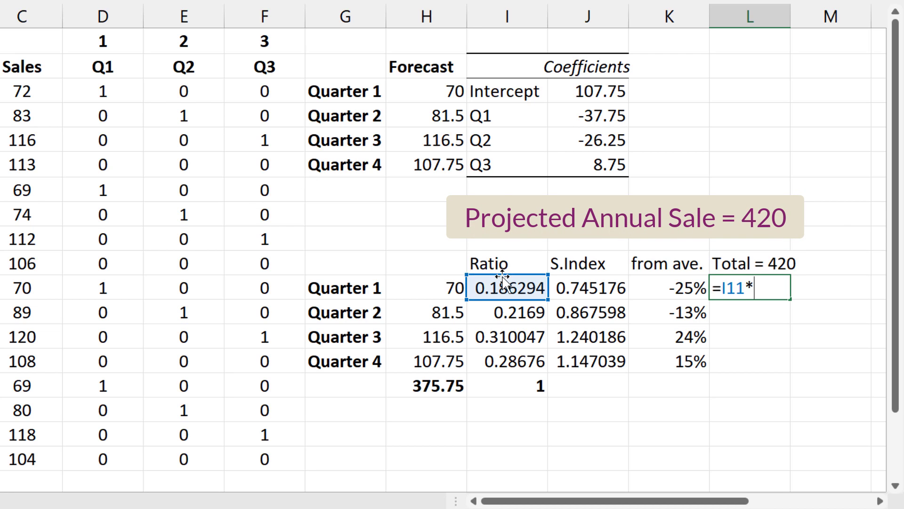
{"action": "type", "text": "420"}
{"action": "key", "text": "ctrl+Return"}
{"action": "left_click_drag", "start_coordinate": [790, 300], "coordinate": [782, 371]}
- Sum the quarterly shares in L15 to confirm the 420 total
{"action": "left_click", "coordinate": [777, 388]}
{"action": "key", "text": "alt+equal"}
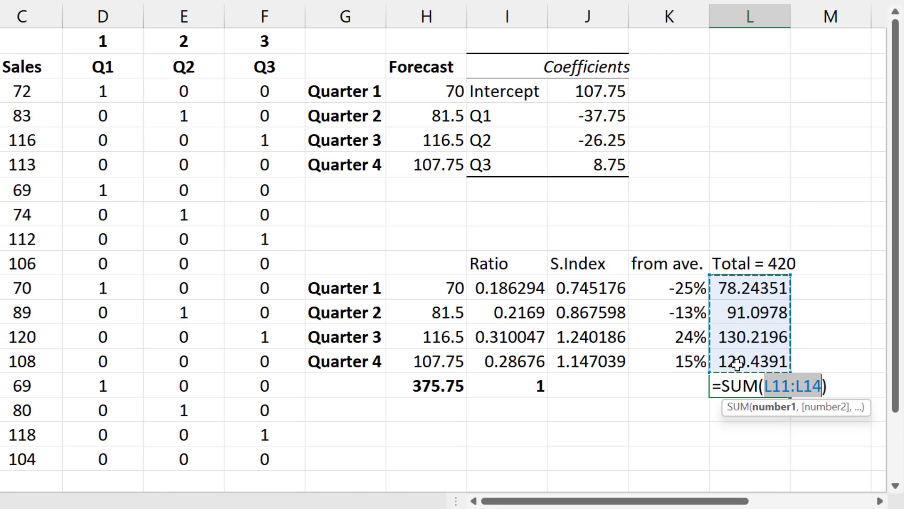
{"action": "key", "text": "Return"}
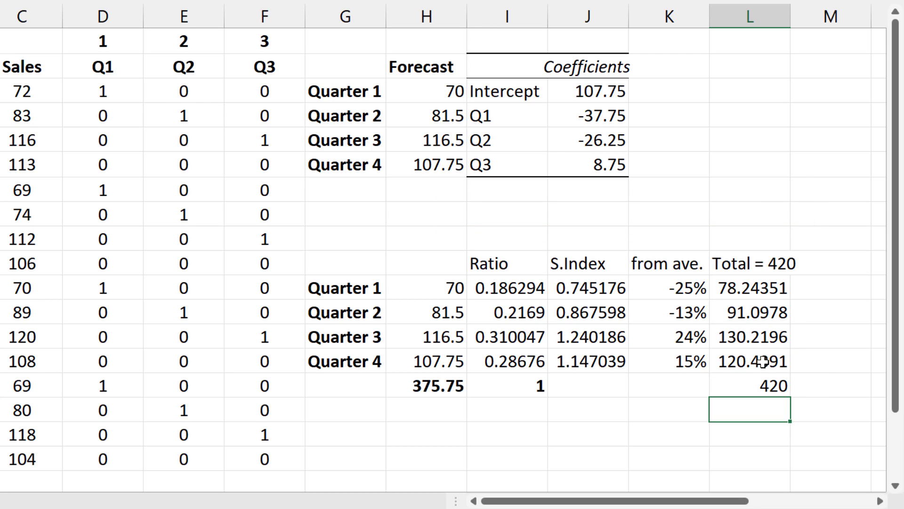